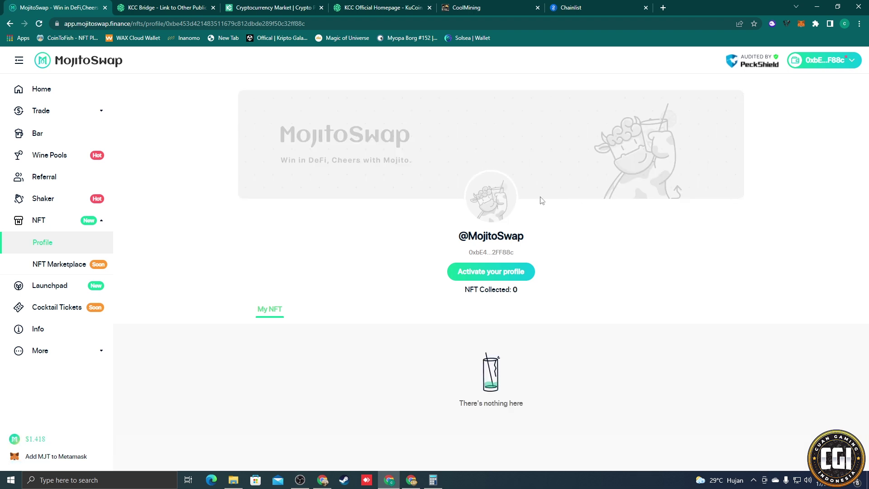
Open the CoolMining limited sale in the Launchpad and proceed through Join Team to activate the profile
{"action": "left_click", "coordinate": [64, 285]}
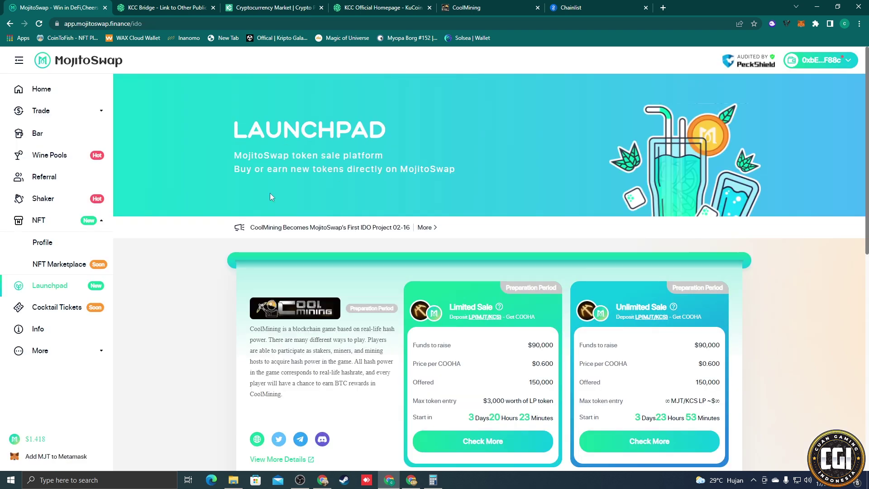
{"action": "scroll", "coordinate": [450, 190], "scroll_direction": "down", "scroll_amount": 2}
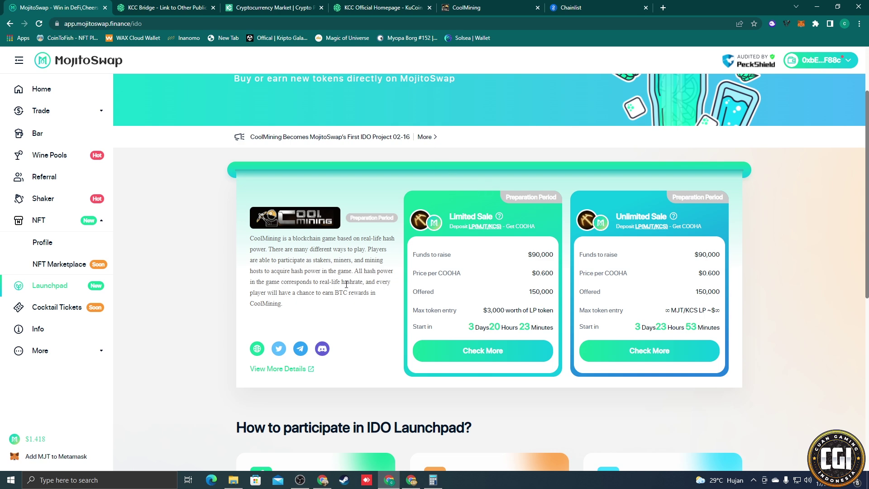
{"action": "left_click", "coordinate": [498, 352]}
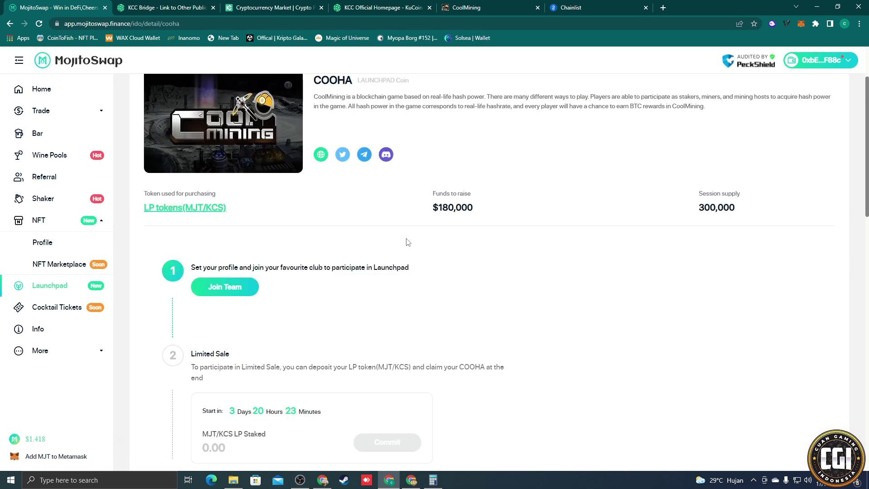
{"action": "scroll", "coordinate": [323, 213], "scroll_direction": "down", "scroll_amount": 1}
{"action": "scroll", "coordinate": [385, 215], "scroll_direction": "up", "scroll_amount": 1}
{"action": "left_click", "coordinate": [245, 288]}
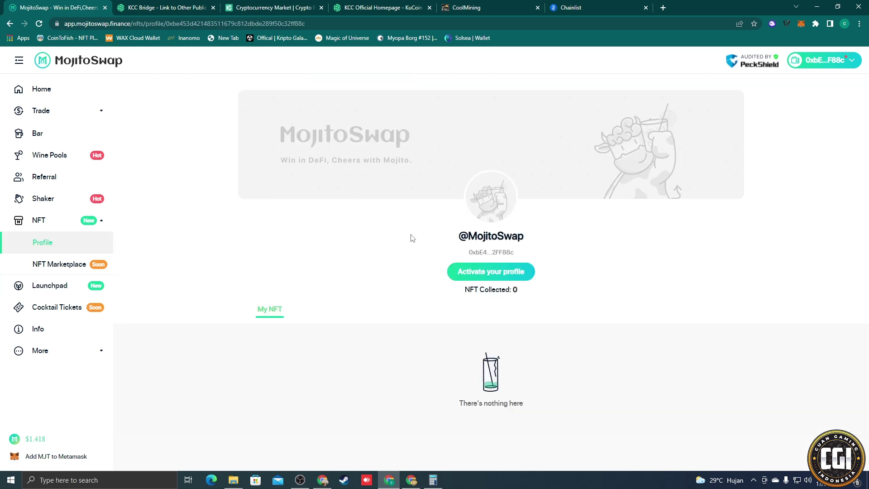
{"action": "left_click", "coordinate": [479, 270]}
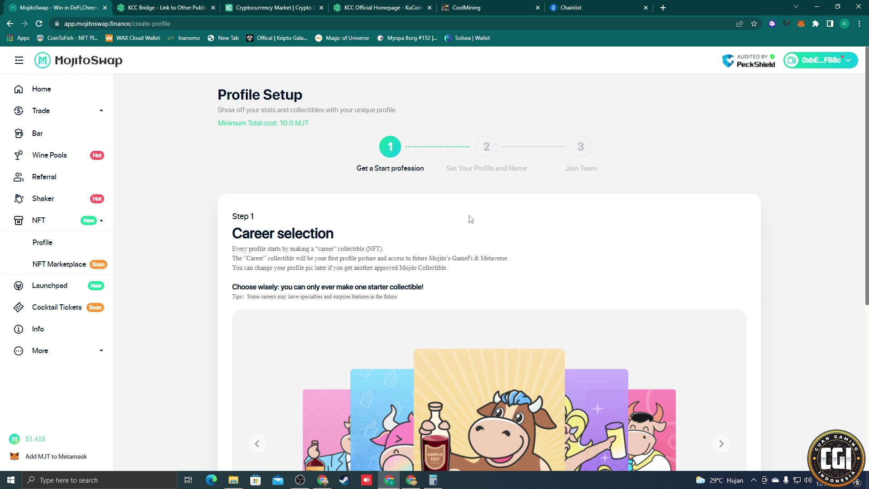
Examine the starter careers in Profile Setup, including their minting cost and the available MJT
{"action": "scroll", "coordinate": [479, 202], "scroll_direction": "down", "scroll_amount": 5}
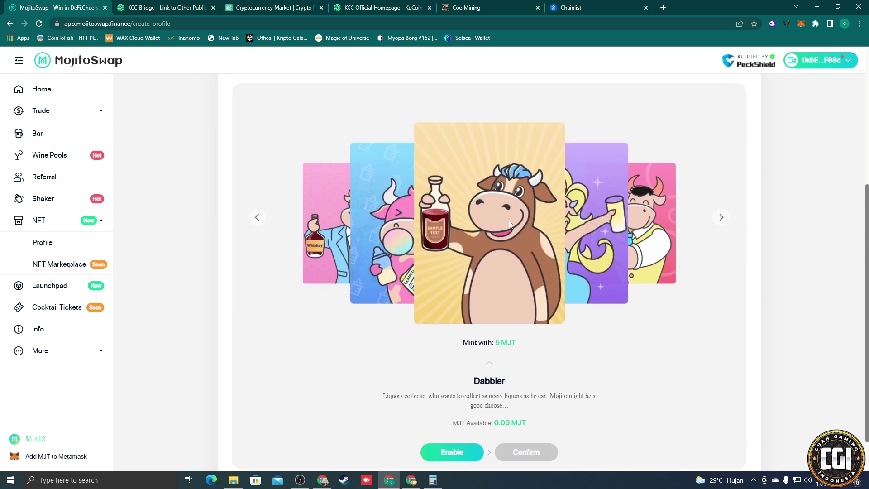
{"action": "scroll", "coordinate": [459, 257], "scroll_direction": "down", "scroll_amount": 1}
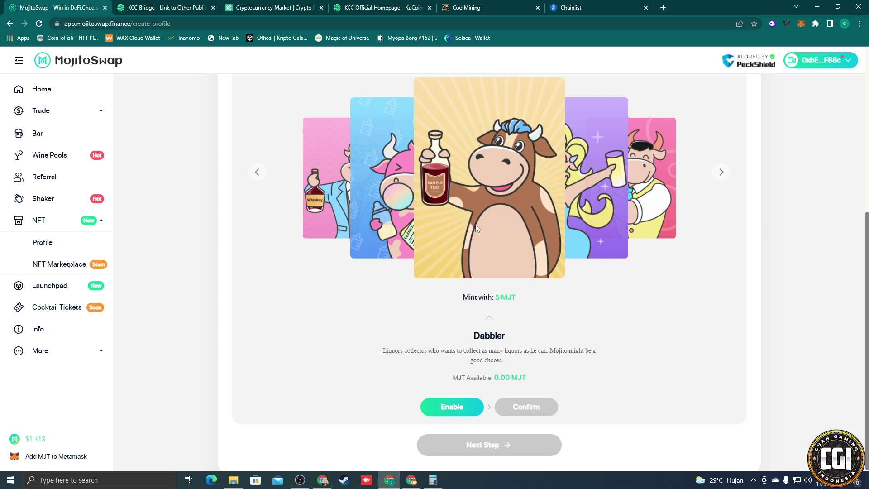
{"action": "left_click", "coordinate": [721, 172]}
{"action": "left_click", "coordinate": [721, 172]}
{"action": "scroll", "coordinate": [93, 151], "scroll_direction": "up", "scroll_amount": 6}
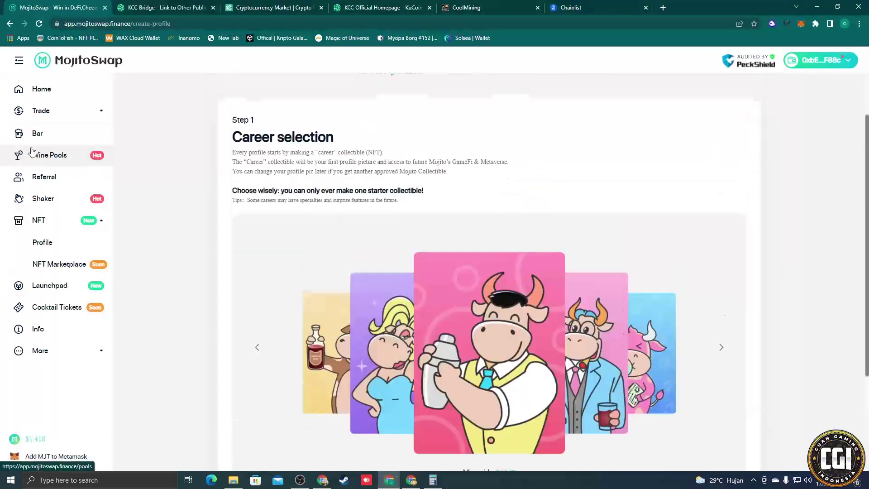
Swap KCS for 5 MJT on the Exchange page and confirm the transaction in MetaMask
{"action": "left_click", "coordinate": [45, 110]}
{"action": "left_click", "coordinate": [61, 132]}
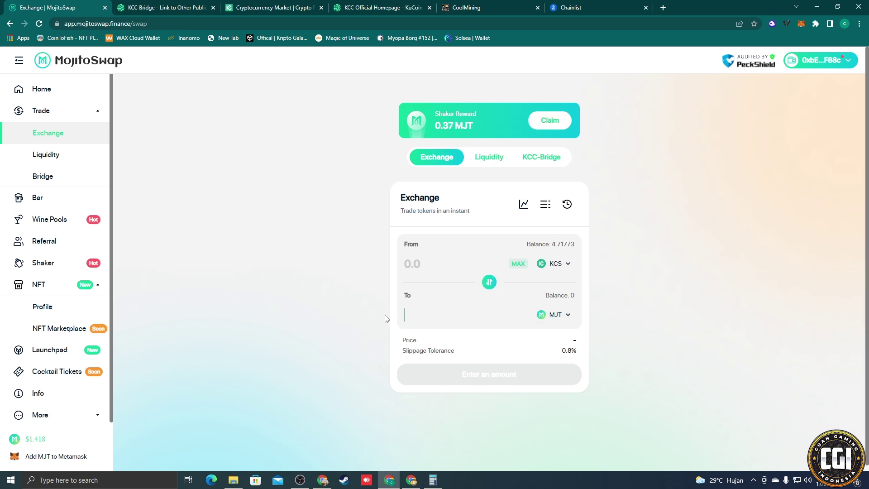
{"action": "type", "text": "5"}
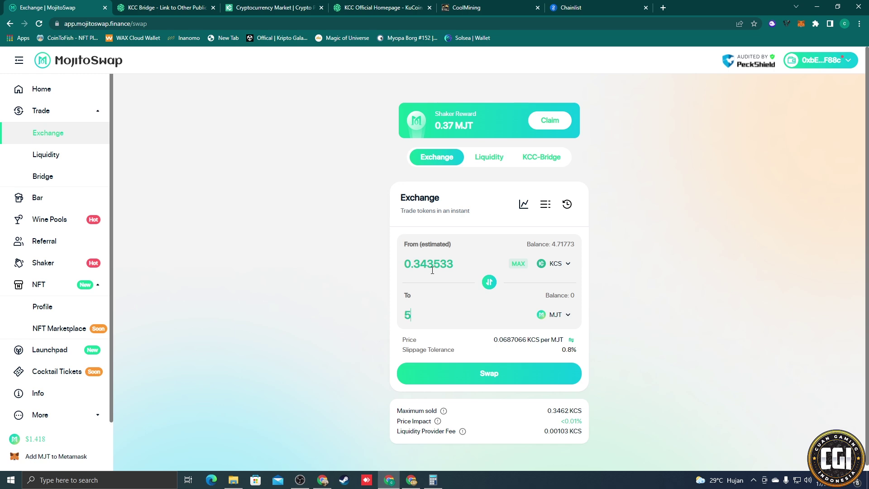
{"action": "left_click", "coordinate": [494, 379]}
{"action": "left_click", "coordinate": [469, 366]}
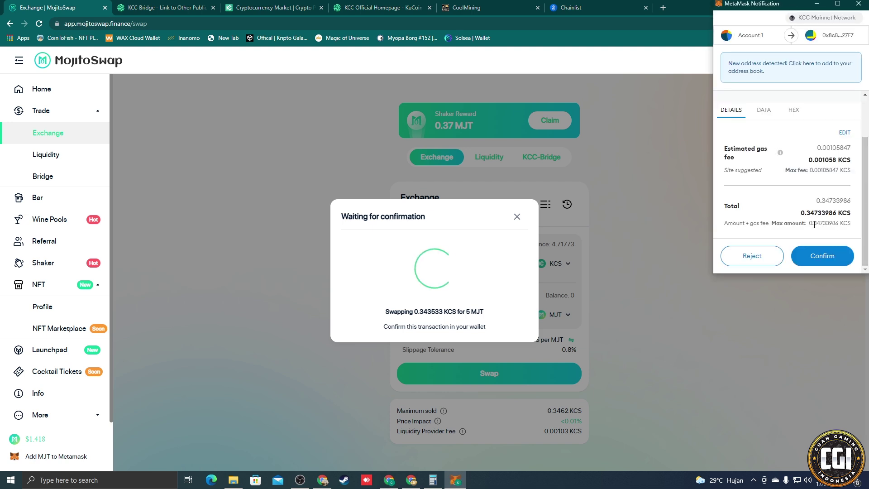
{"action": "left_click", "coordinate": [826, 257]}
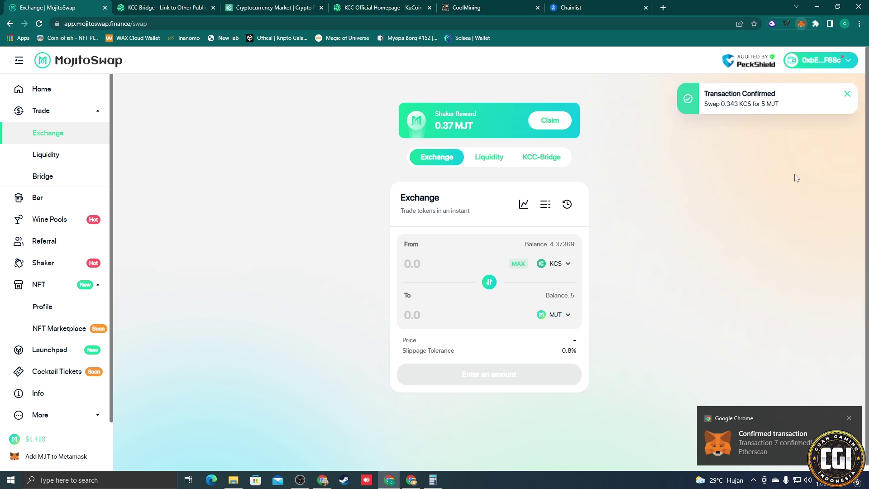
Check the MJT balance among the assets in the MetaMask wallet
{"action": "left_click", "coordinate": [801, 23]}
{"action": "left_click", "coordinate": [685, 199]}
{"action": "scroll", "coordinate": [724, 208], "scroll_direction": "down", "scroll_amount": 2}
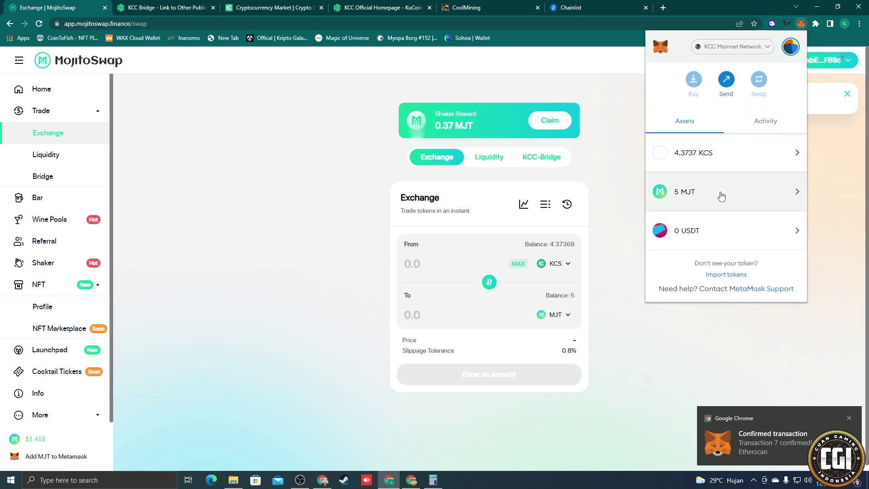
{"action": "left_click", "coordinate": [333, 199]}
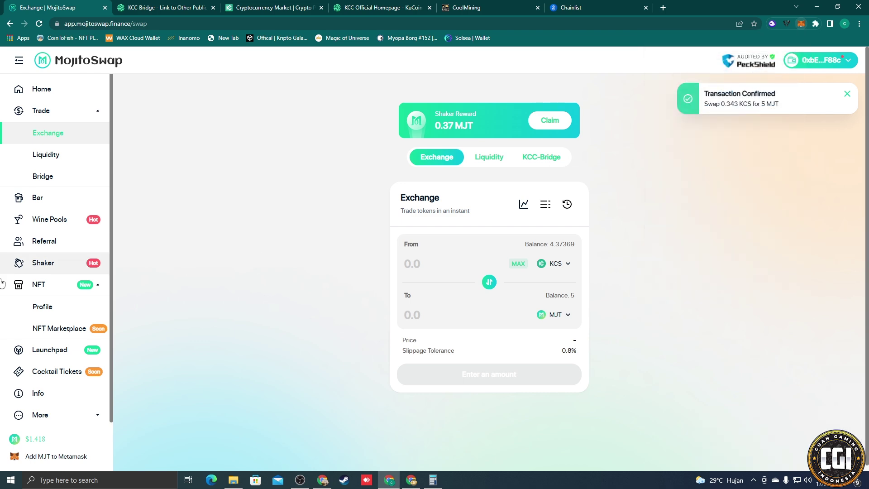
Return to Profile Setup from the CoolMining Launchpad sale by joining a team and activating the profile
{"action": "left_click", "coordinate": [67, 350]}
{"action": "scroll", "coordinate": [344, 308], "scroll_direction": "down", "scroll_amount": 5}
{"action": "left_click", "coordinate": [336, 299]}
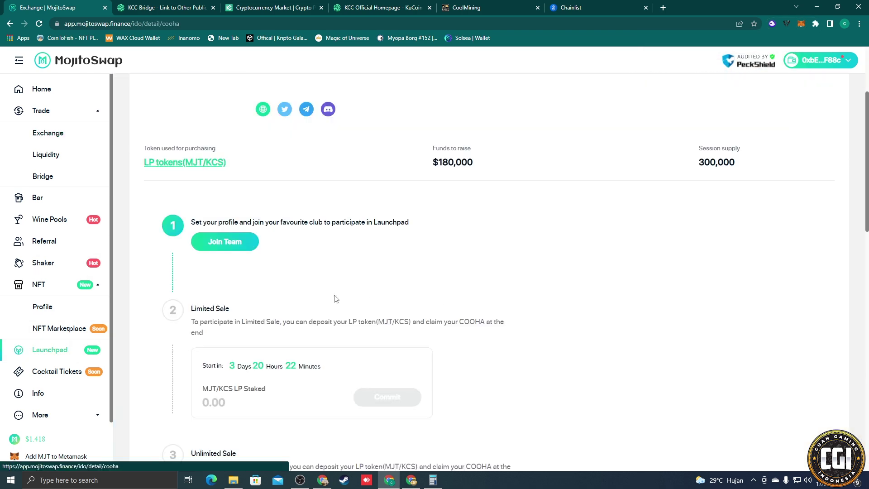
{"action": "left_click", "coordinate": [237, 246]}
{"action": "left_click", "coordinate": [506, 272]}
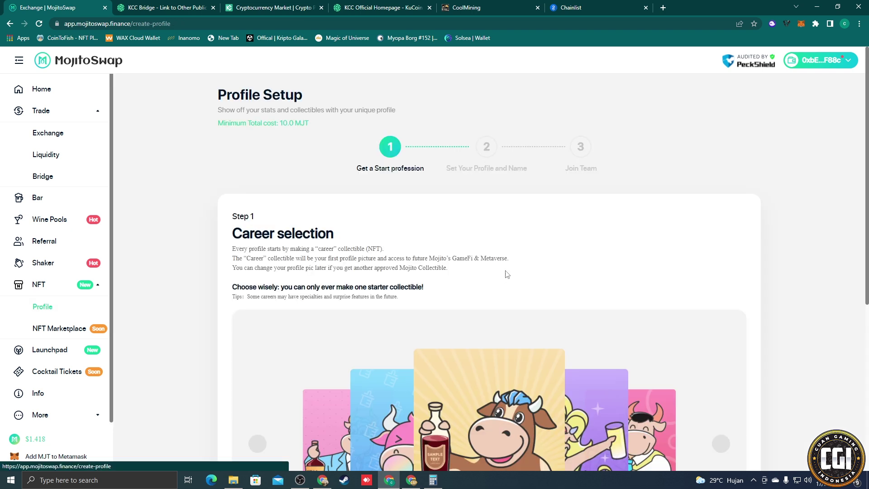
Enable MJT spending for the career NFT and approve the access permission in MetaMask
{"action": "scroll", "coordinate": [506, 273], "scroll_direction": "down", "scroll_amount": 6}
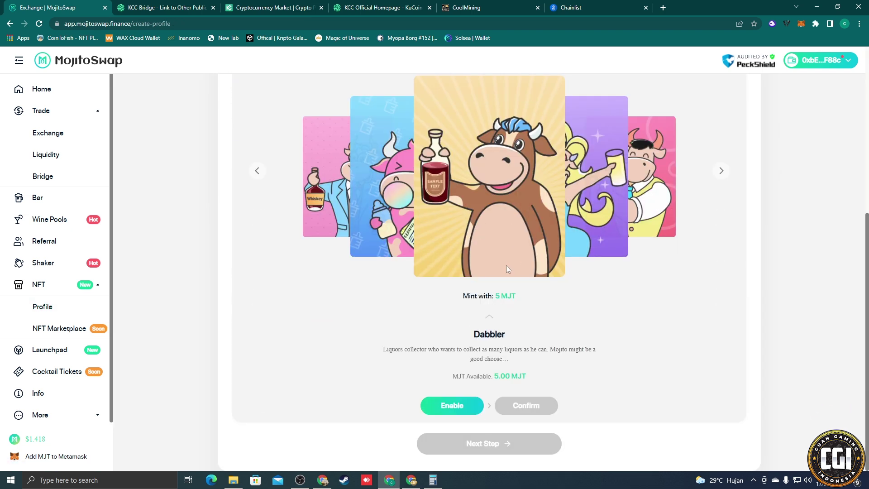
{"action": "left_click", "coordinate": [454, 405]}
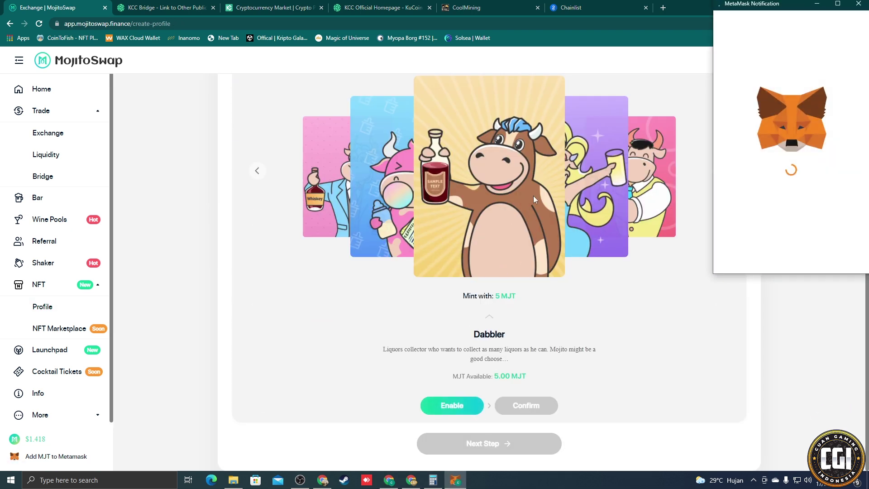
{"action": "scroll", "coordinate": [814, 250], "scroll_direction": "down", "scroll_amount": 1}
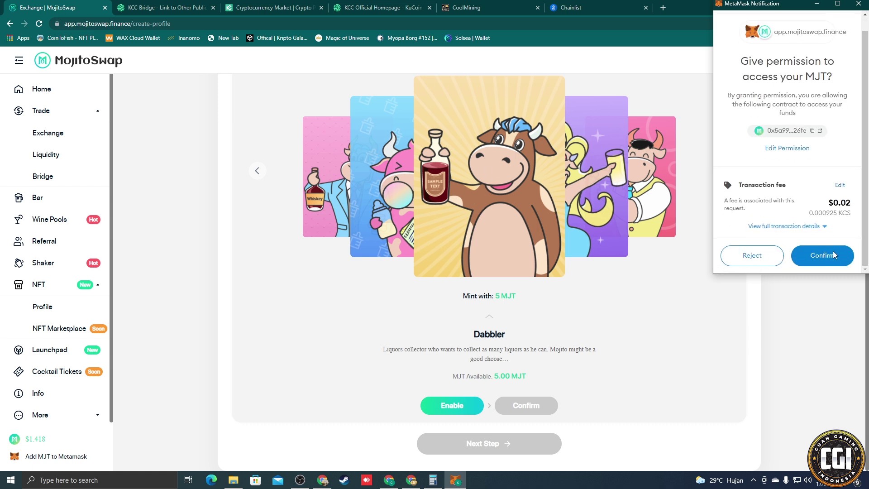
{"action": "left_click", "coordinate": [829, 256]}
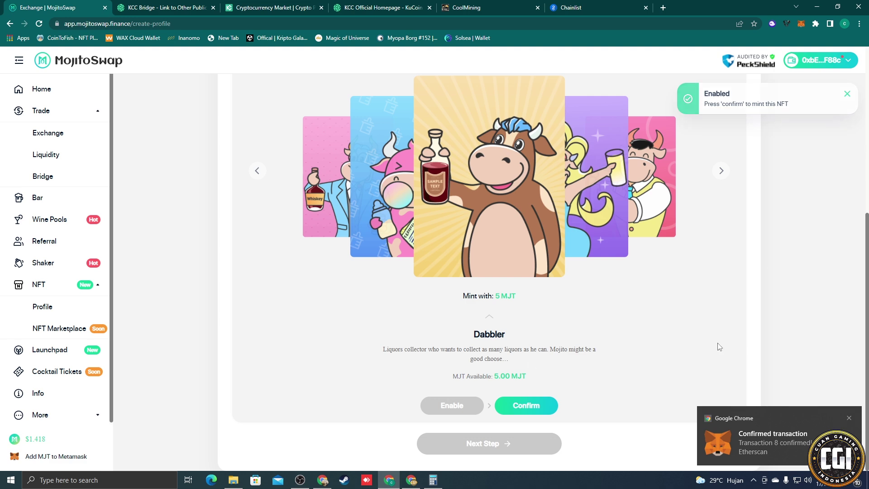
{"action": "left_click", "coordinate": [848, 418]}
Browse the starter careers, then mint the Apprentice collectible for 5 MJT and confirm the transaction in MetaMask
{"action": "left_click", "coordinate": [721, 171]}
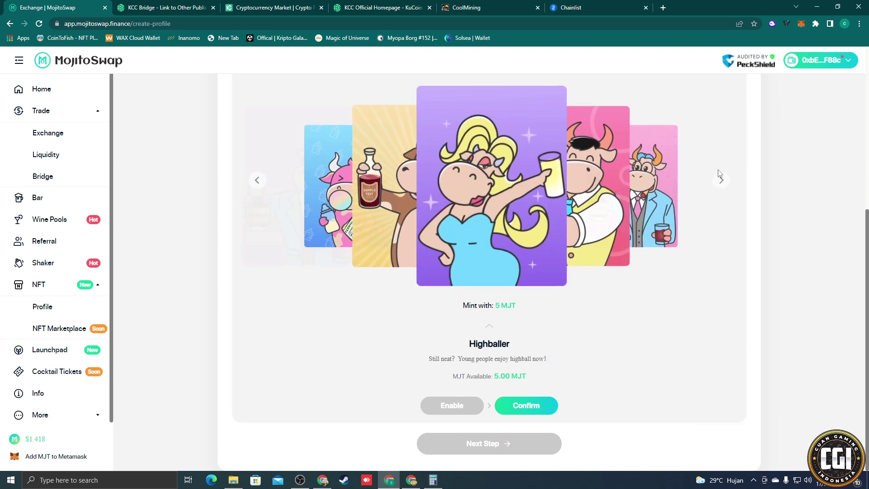
{"action": "left_click", "coordinate": [720, 182]}
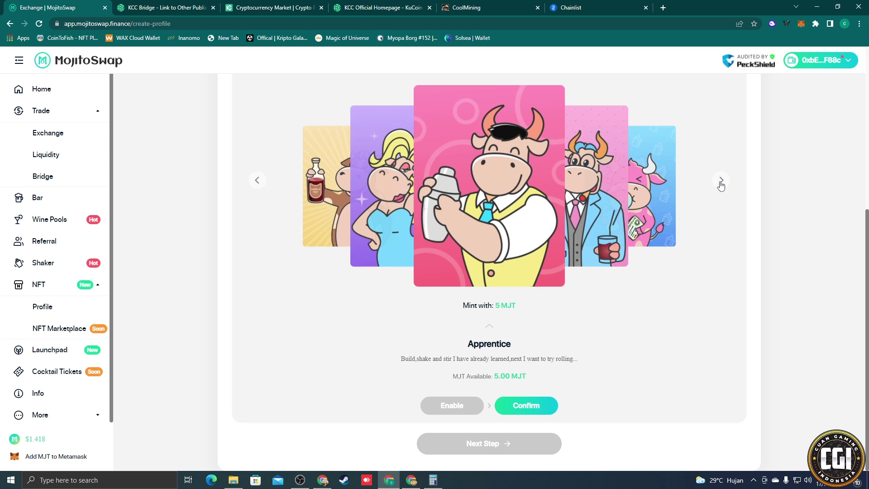
{"action": "left_click", "coordinate": [720, 182]}
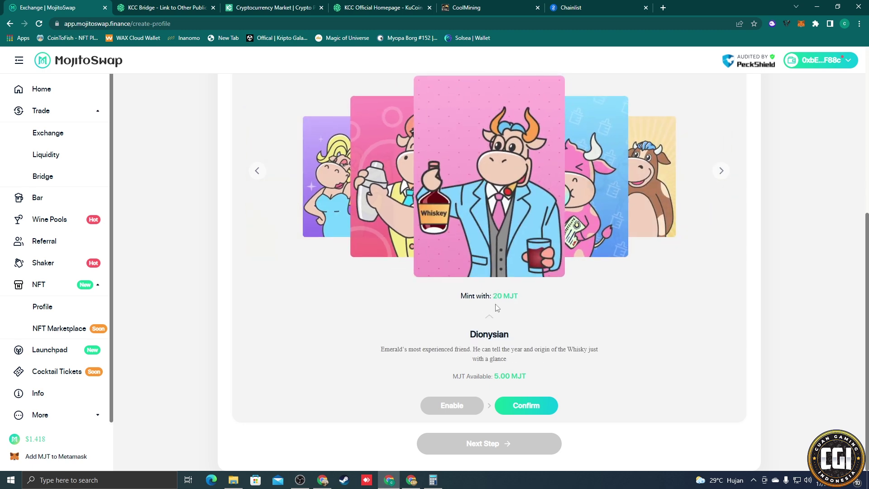
{"action": "left_click", "coordinate": [724, 175]}
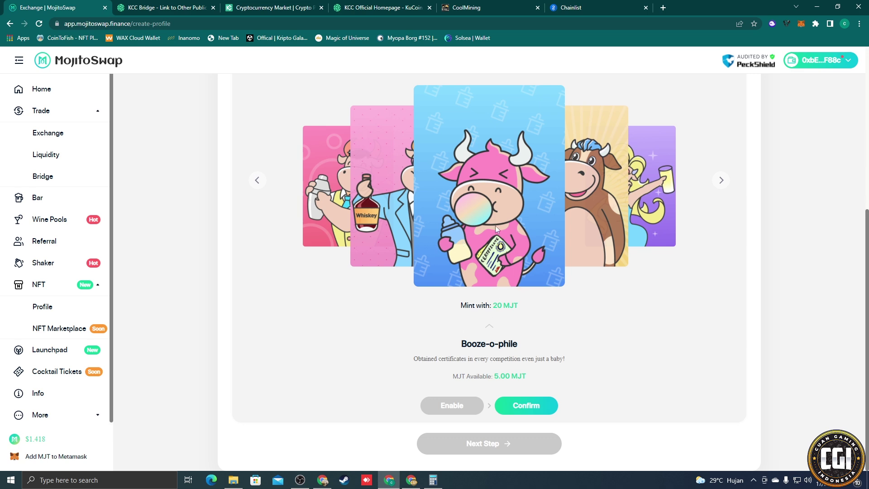
{"action": "left_click", "coordinate": [261, 186]}
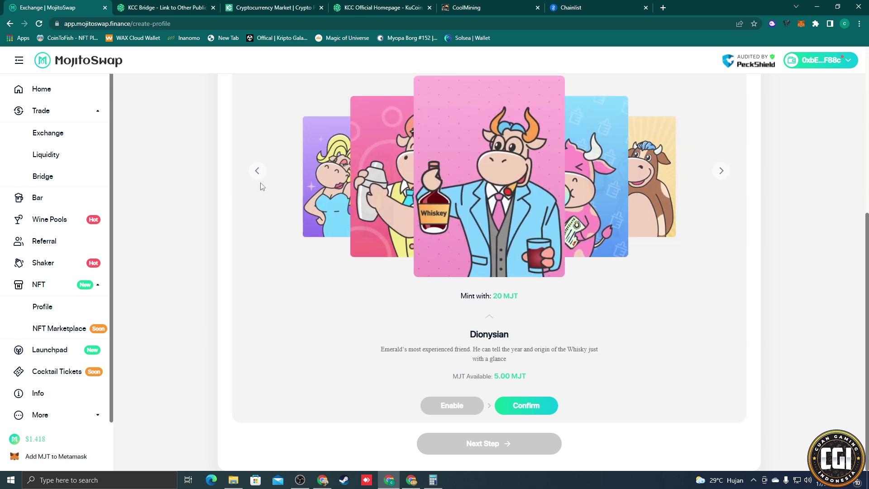
{"action": "left_click", "coordinate": [257, 180]}
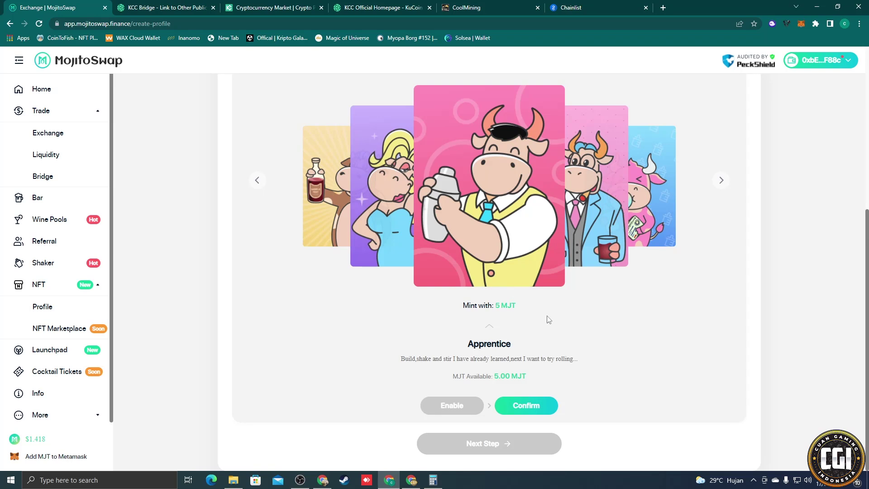
{"action": "left_click", "coordinate": [520, 413]}
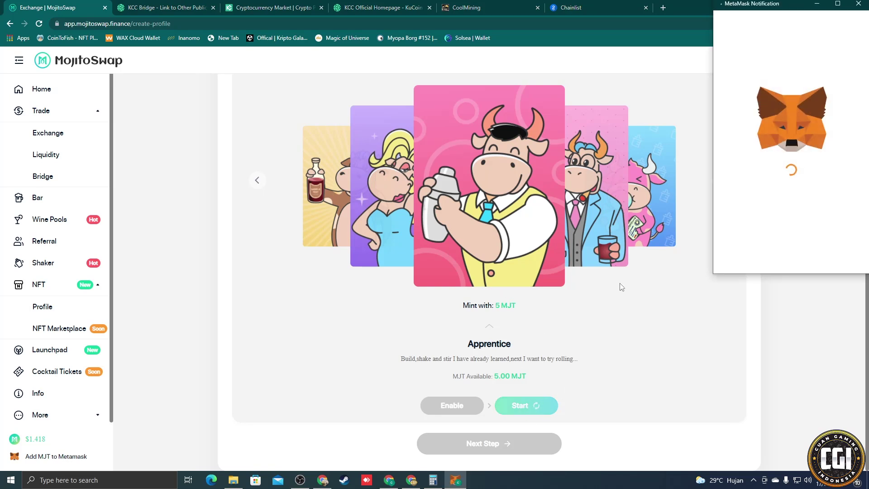
{"action": "scroll", "coordinate": [824, 219], "scroll_direction": "down", "scroll_amount": 1}
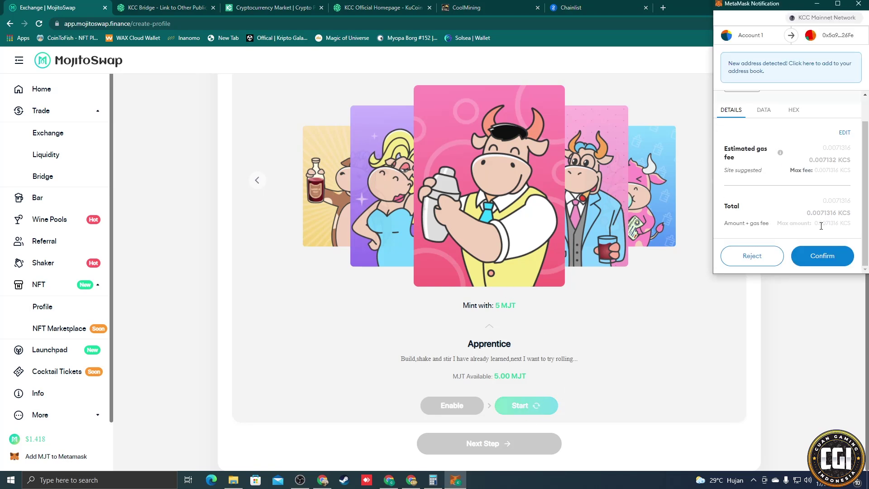
{"action": "left_click", "coordinate": [813, 261]}
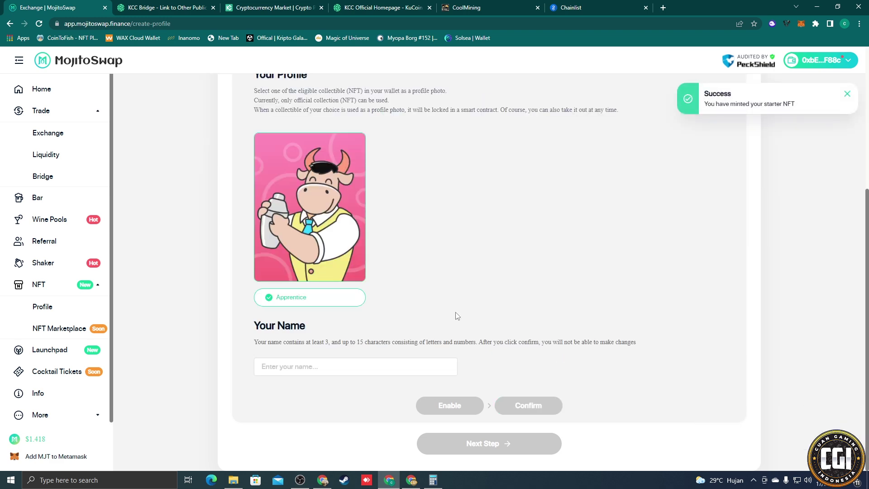
Enter CGI as the profile name
{"action": "left_click", "coordinate": [289, 366]}
{"action": "type", "text": "CUAN"}
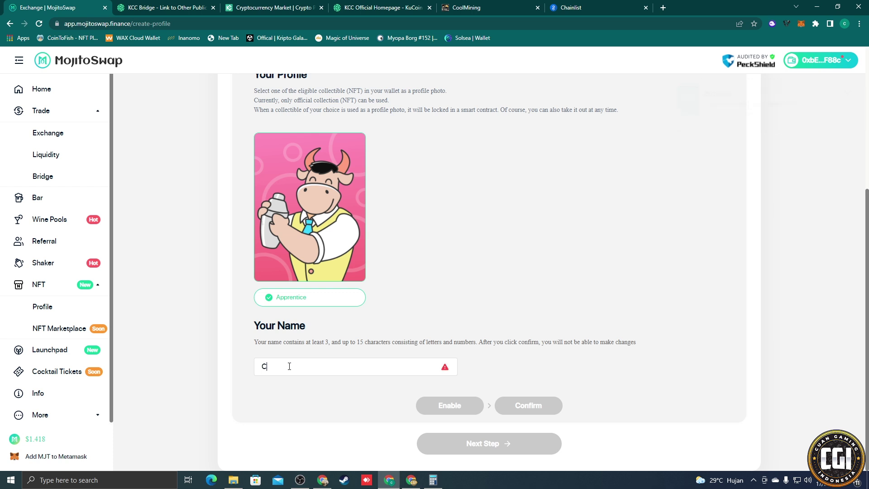
{"action": "key", "text": "BackSpace"}
{"action": "key", "text": "BackSpace"}
{"action": "key", "text": "BackSpace"}
{"action": "type", "text": "GI"}
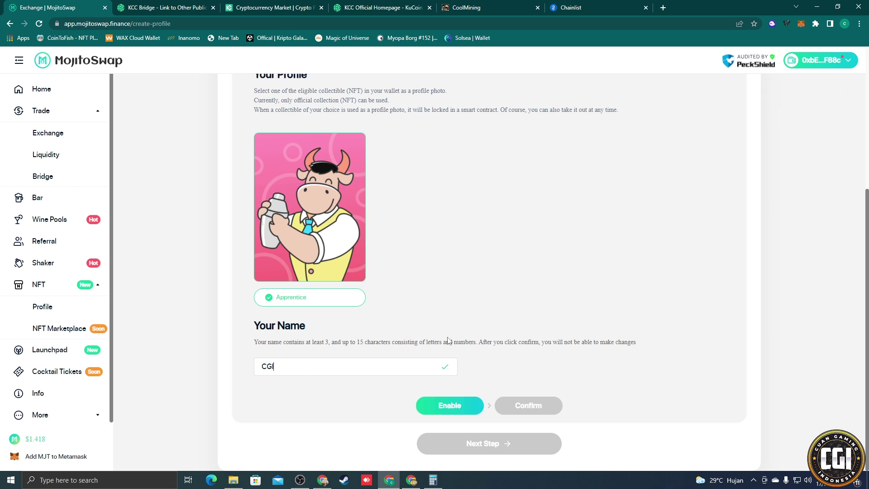
Enable the Apprentice NFT as the profile photo and approve the MC access permission in MetaMask
{"action": "left_click", "coordinate": [449, 407]}
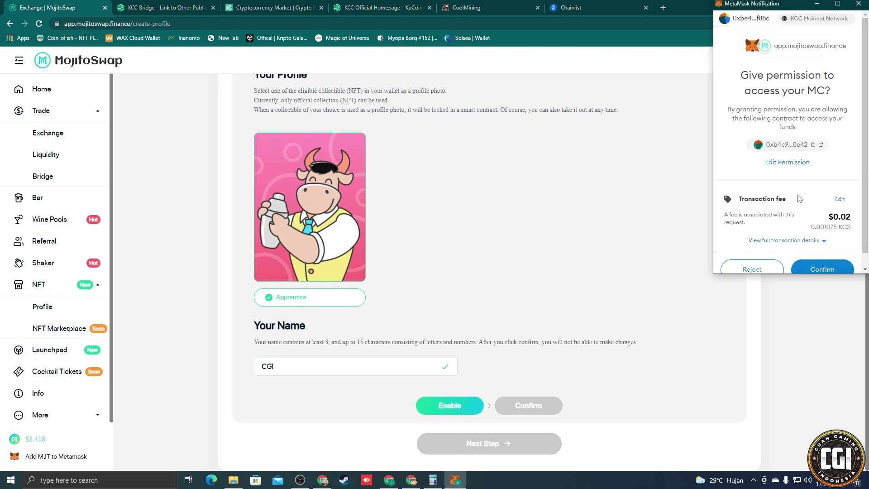
{"action": "scroll", "coordinate": [799, 198], "scroll_direction": "down", "scroll_amount": 1}
{"action": "left_click", "coordinate": [810, 257]}
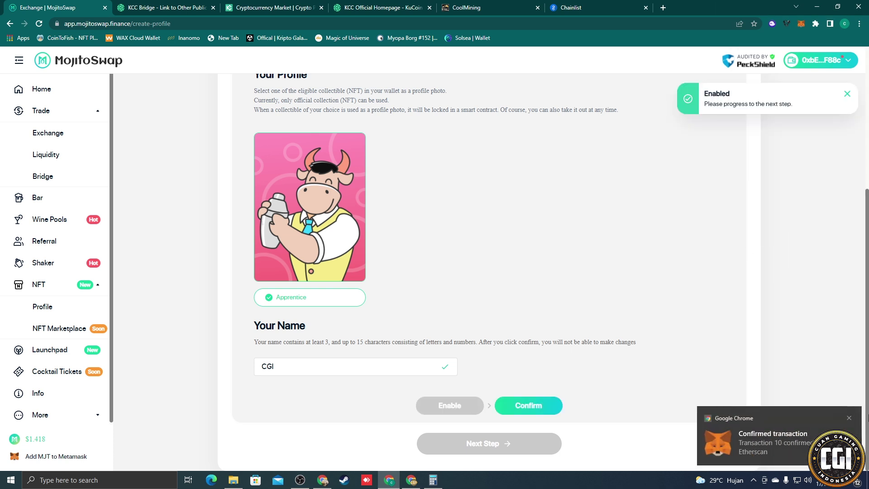
{"action": "left_click", "coordinate": [849, 419]}
Confirm the CGI profile name and sign the signature request in MetaMask
{"action": "scroll", "coordinate": [789, 382], "scroll_direction": "up", "scroll_amount": 1}
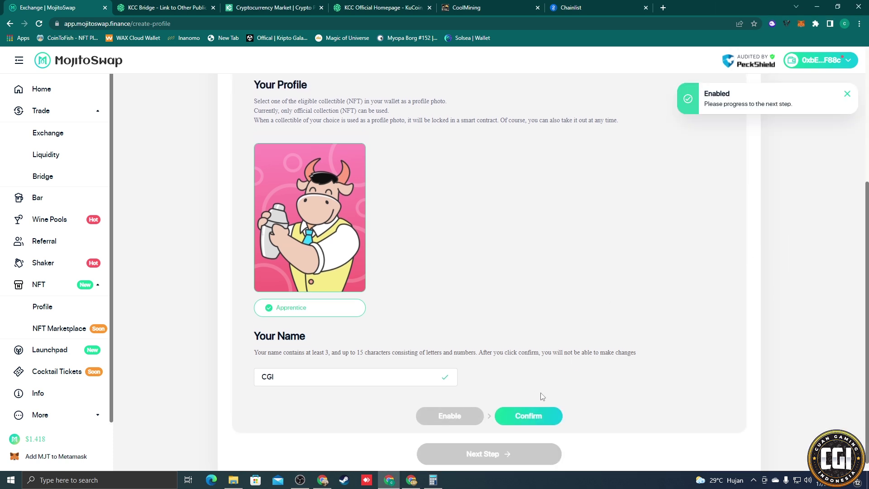
{"action": "scroll", "coordinate": [530, 403], "scroll_direction": "down", "scroll_amount": 1}
{"action": "left_click", "coordinate": [514, 411]}
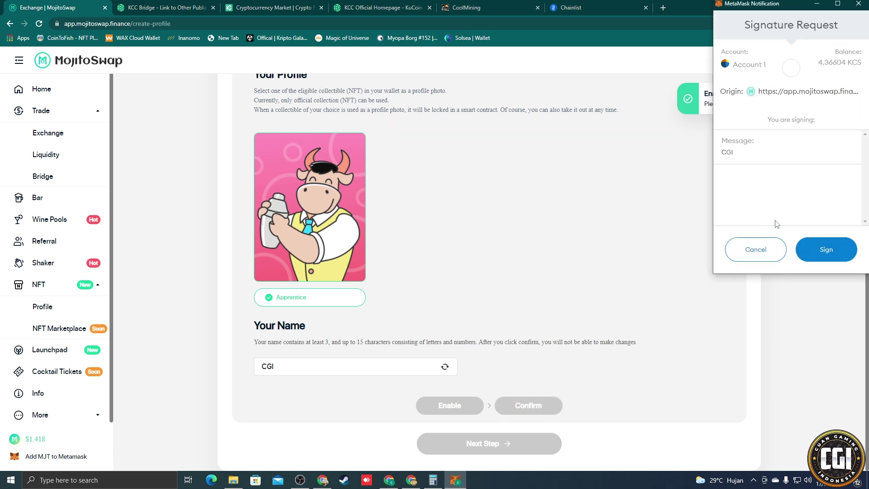
{"action": "left_click", "coordinate": [825, 250]}
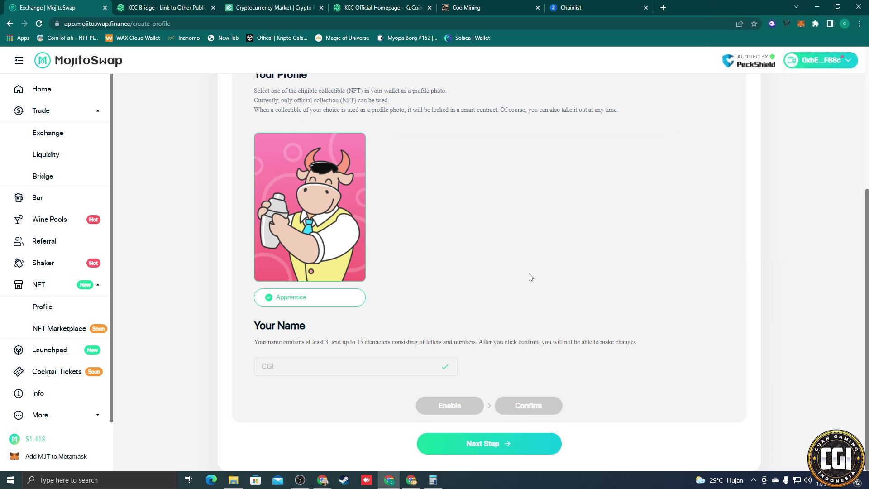
Proceed to the Join a Team stage and review the three available teams and the joining cost
{"action": "left_click", "coordinate": [489, 442]}
{"action": "scroll", "coordinate": [392, 192], "scroll_direction": "down", "scroll_amount": 3}
{"action": "scroll", "coordinate": [468, 282], "scroll_direction": "up", "scroll_amount": 2}
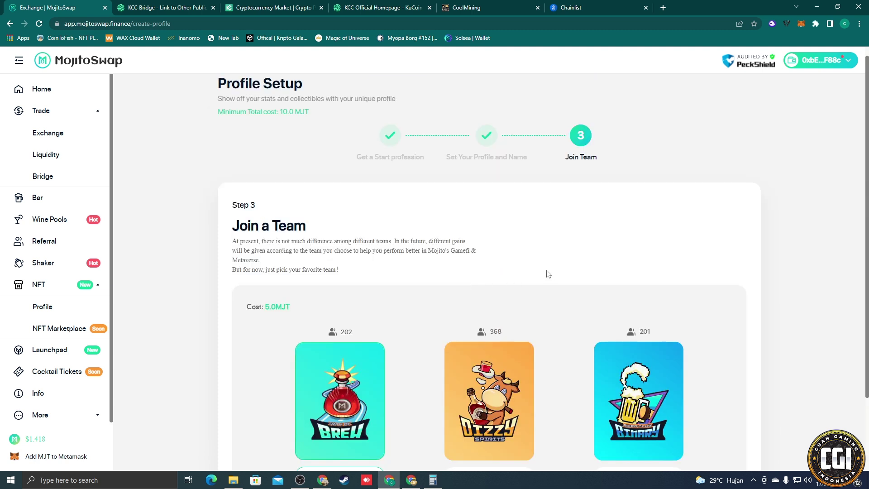
{"action": "scroll", "coordinate": [546, 279], "scroll_direction": "down", "scroll_amount": 2}
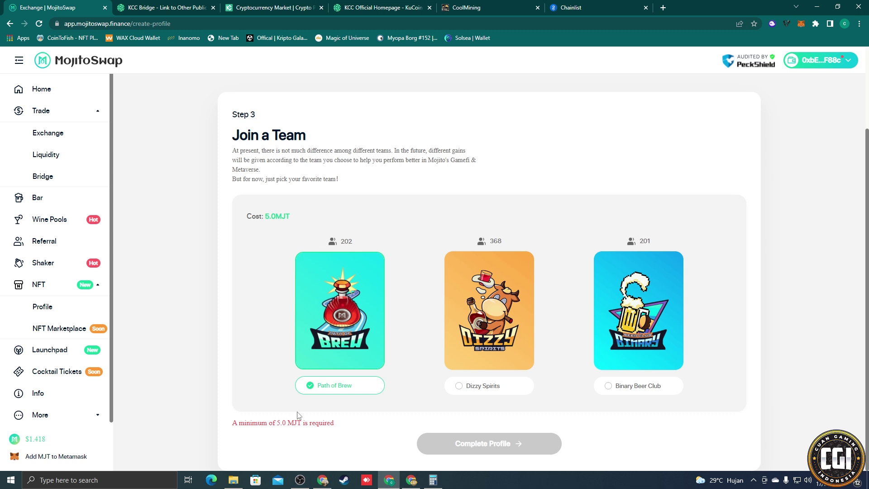
{"action": "scroll", "coordinate": [267, 302], "scroll_direction": "up", "scroll_amount": 2}
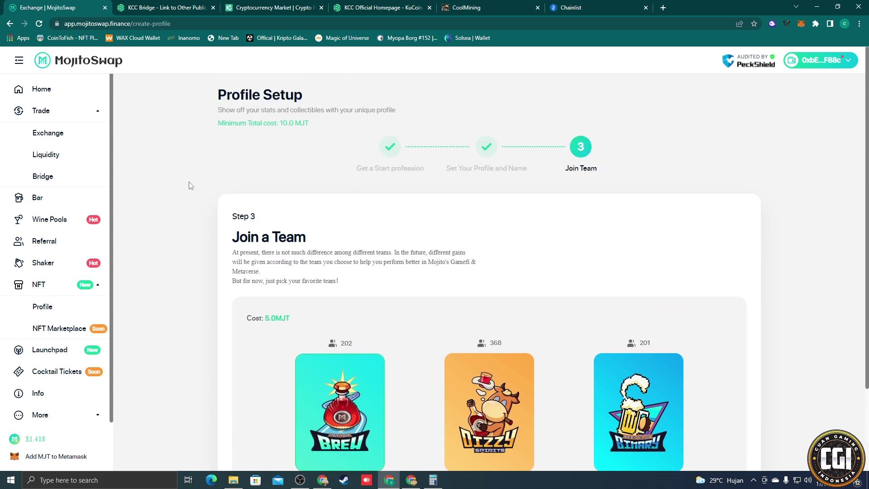
Open the Exchange page in a separate tab and swap KCS for 5 MJT
{"action": "right_click", "coordinate": [50, 137]}
{"action": "left_click", "coordinate": [77, 143]}
{"action": "left_click", "coordinate": [162, 7]}
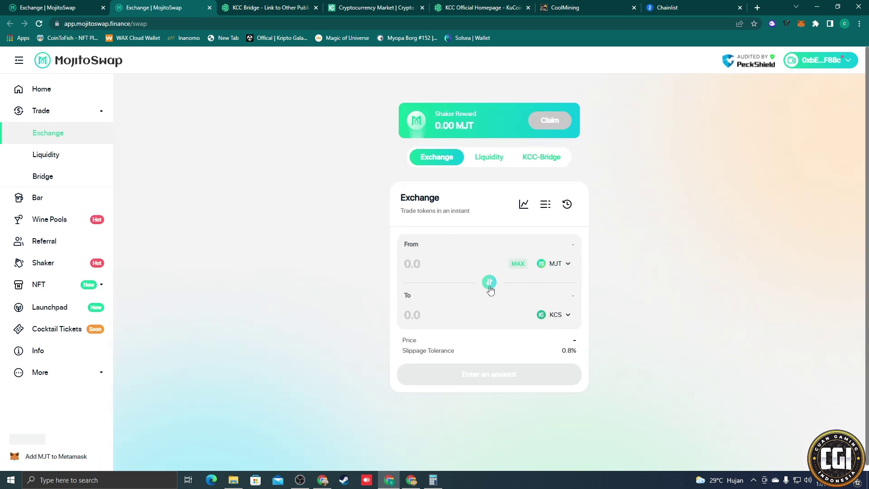
{"action": "left_click", "coordinate": [433, 314]}
{"action": "type", "text": "5"}
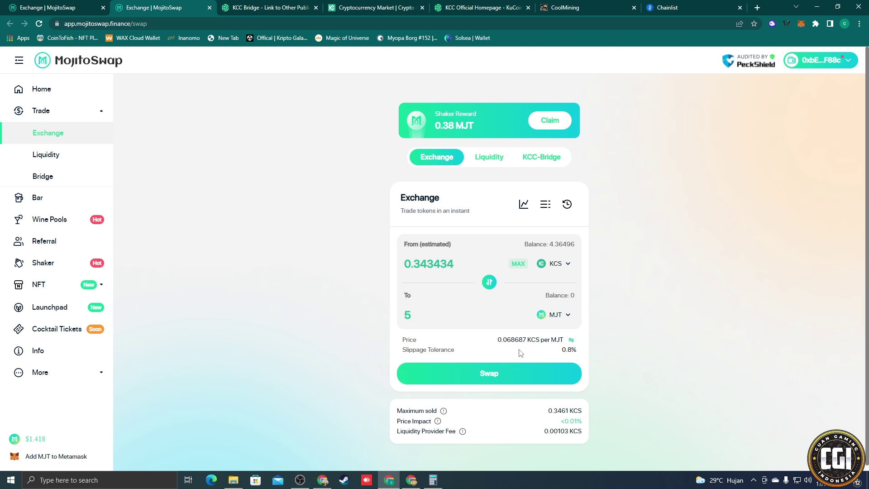
{"action": "left_click", "coordinate": [488, 374]}
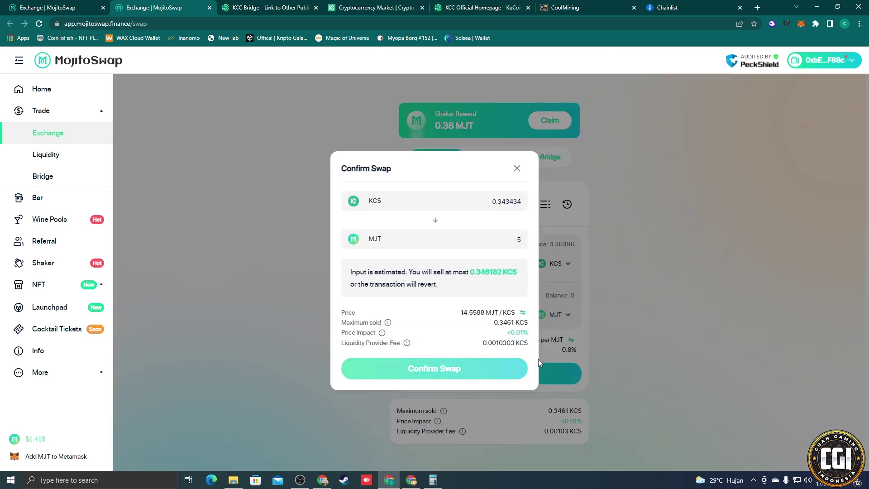
{"action": "left_click", "coordinate": [437, 372]}
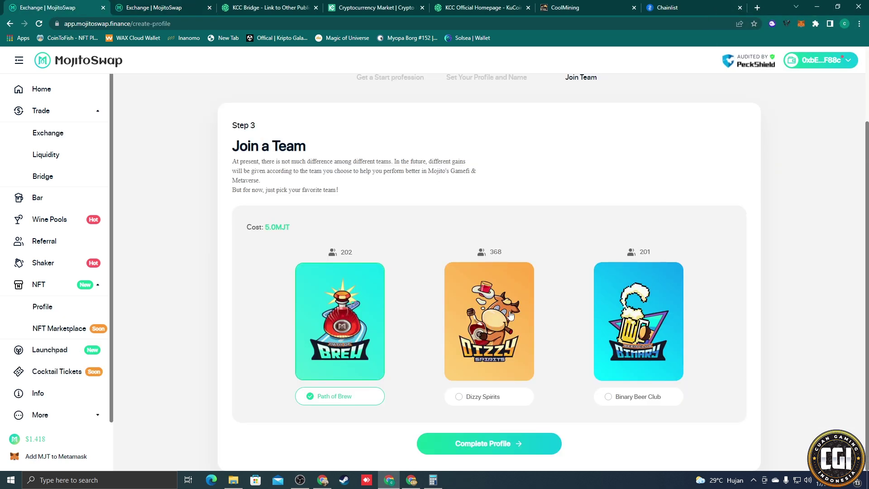
Choose the Dizzy Spirits team, start completing the profile, and enable the MJT spending with approval in MetaMask
{"action": "left_click", "coordinate": [471, 333]}
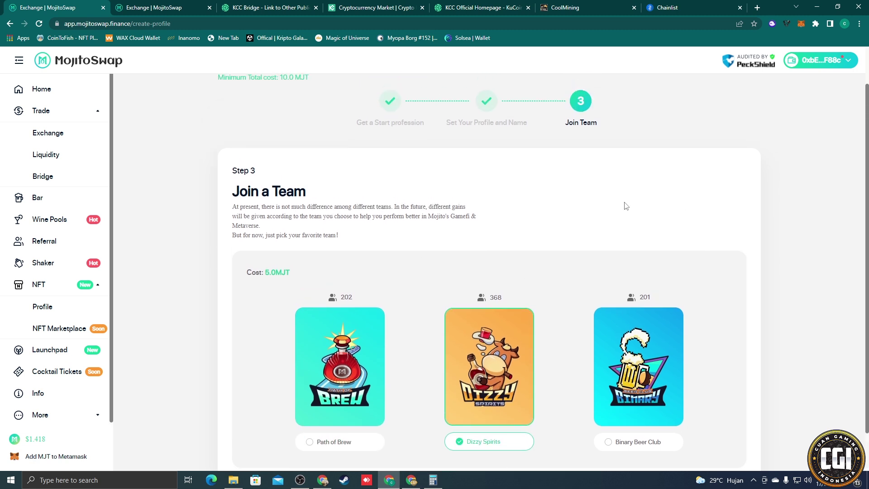
{"action": "left_click", "coordinate": [500, 445]}
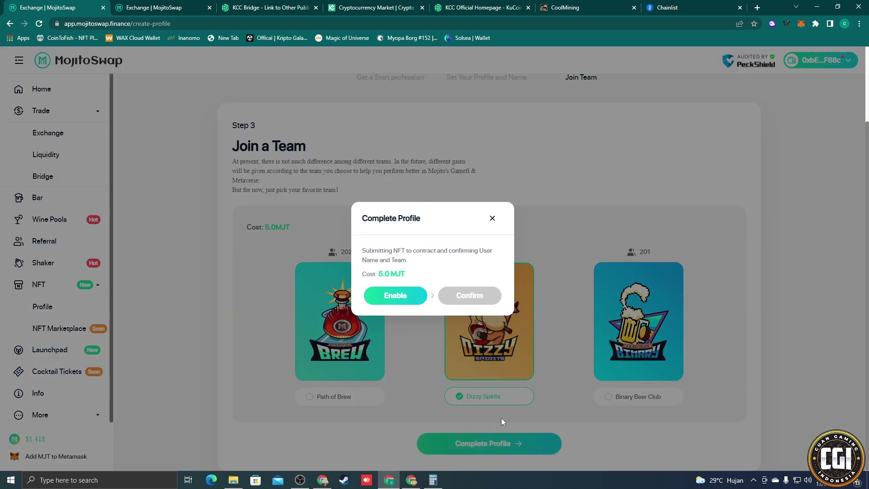
{"action": "left_click", "coordinate": [419, 306]}
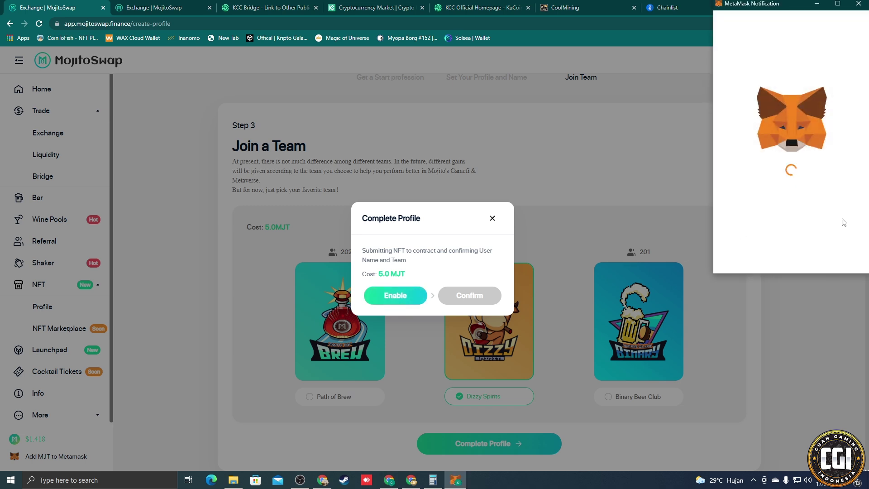
{"action": "scroll", "coordinate": [838, 213], "scroll_direction": "down", "scroll_amount": 1}
{"action": "left_click", "coordinate": [829, 256]}
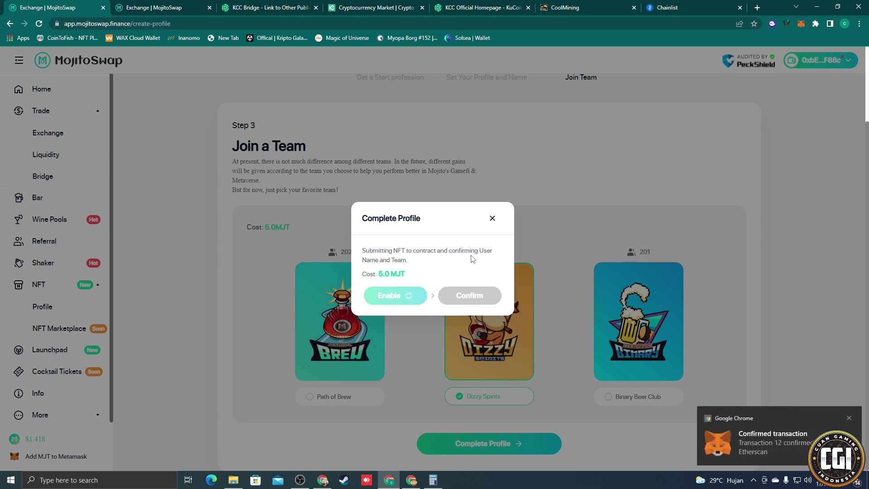
Confirm the profile completion and its MetaMask transaction, then look over the created profile
{"action": "left_click", "coordinate": [469, 295]}
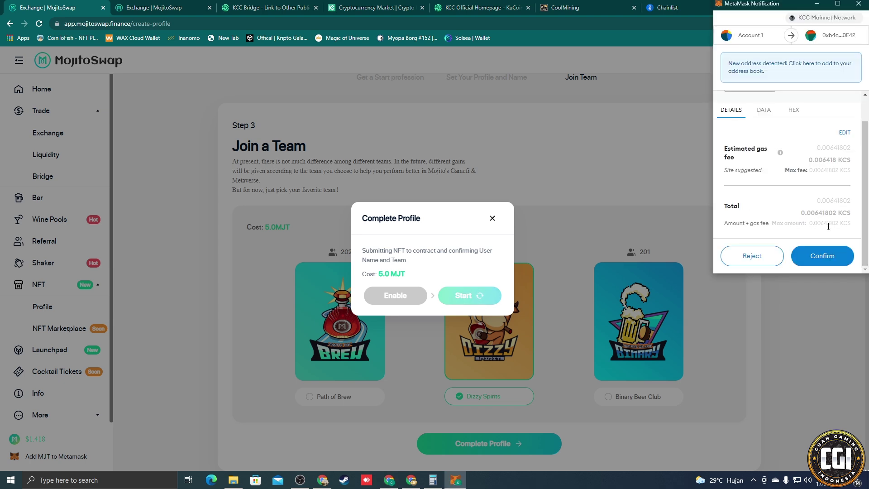
{"action": "left_click", "coordinate": [820, 256]}
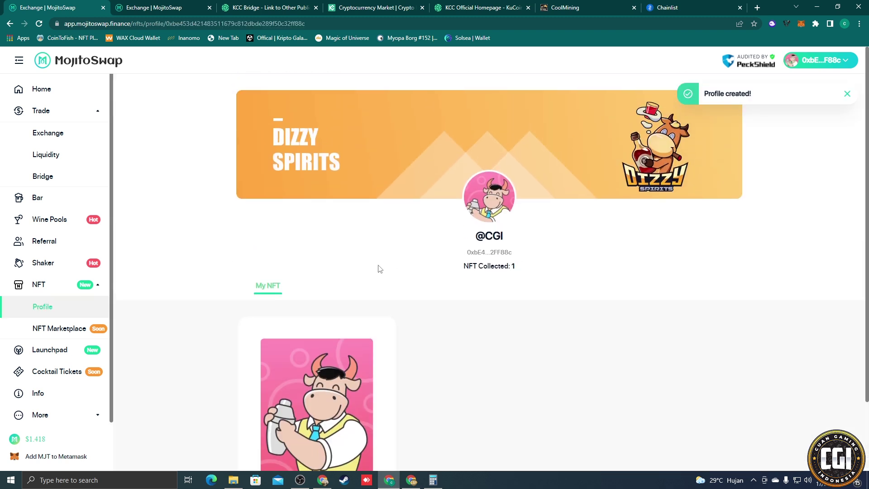
{"action": "scroll", "coordinate": [514, 250], "scroll_direction": "up", "scroll_amount": 2}
{"action": "scroll", "coordinate": [452, 240], "scroll_direction": "down", "scroll_amount": 2}
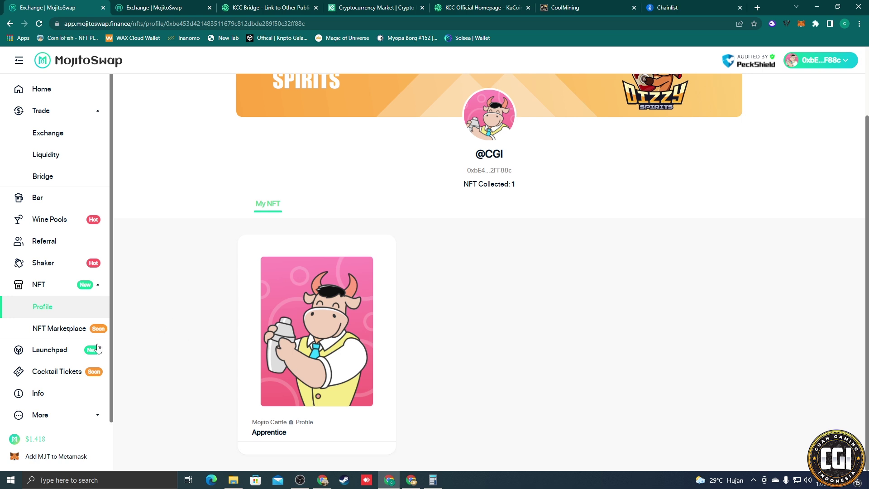
Open the CoolMining Limited Sale details from the Launchpad and review the participation stages
{"action": "left_click", "coordinate": [65, 356]}
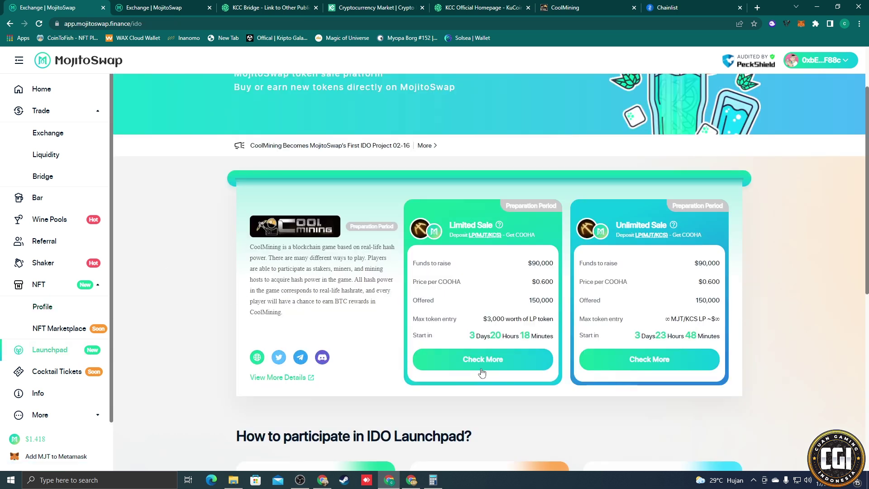
{"action": "left_click", "coordinate": [479, 362]}
{"action": "scroll", "coordinate": [477, 272], "scroll_direction": "down", "scroll_amount": 3}
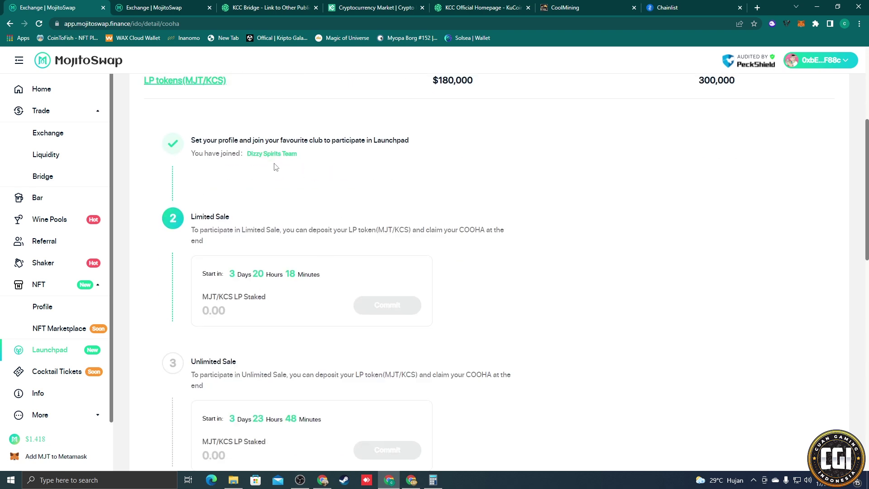
{"action": "scroll", "coordinate": [317, 199], "scroll_direction": "down", "scroll_amount": 2}
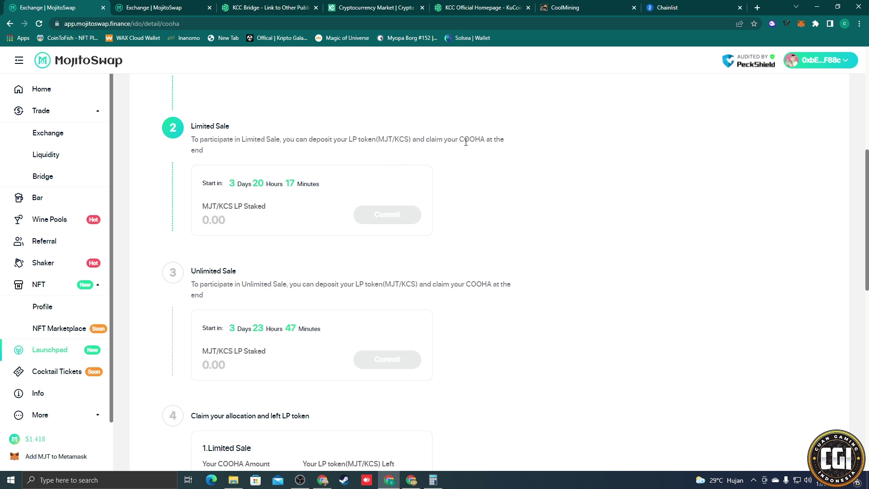
{"action": "scroll", "coordinate": [471, 181], "scroll_direction": "down", "scroll_amount": 6}
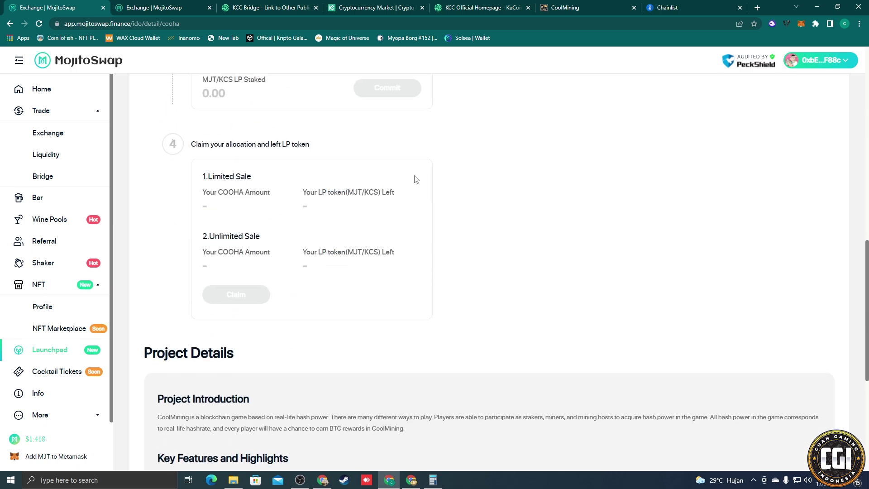
Look over the CoolMining website's NFT section and home banner
{"action": "left_click", "coordinate": [565, 7]}
{"action": "scroll", "coordinate": [519, 183], "scroll_direction": "up", "scroll_amount": 10}
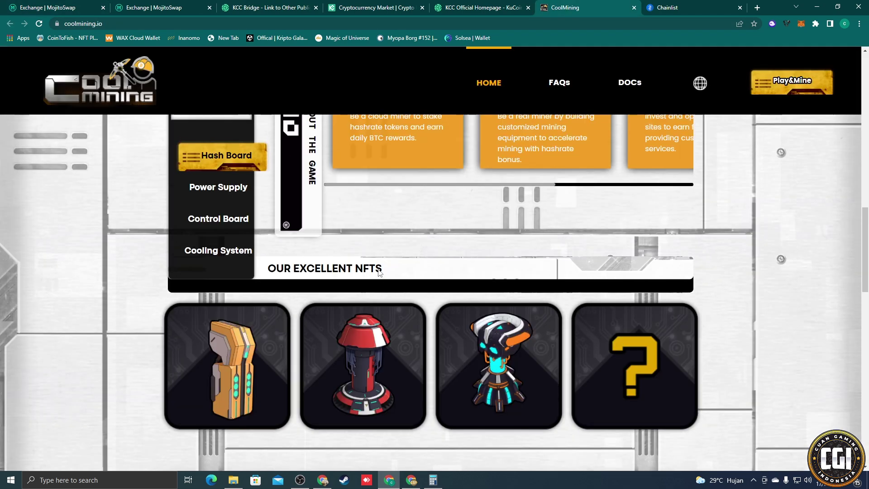
{"action": "scroll", "coordinate": [335, 232], "scroll_direction": "up", "scroll_amount": 3}
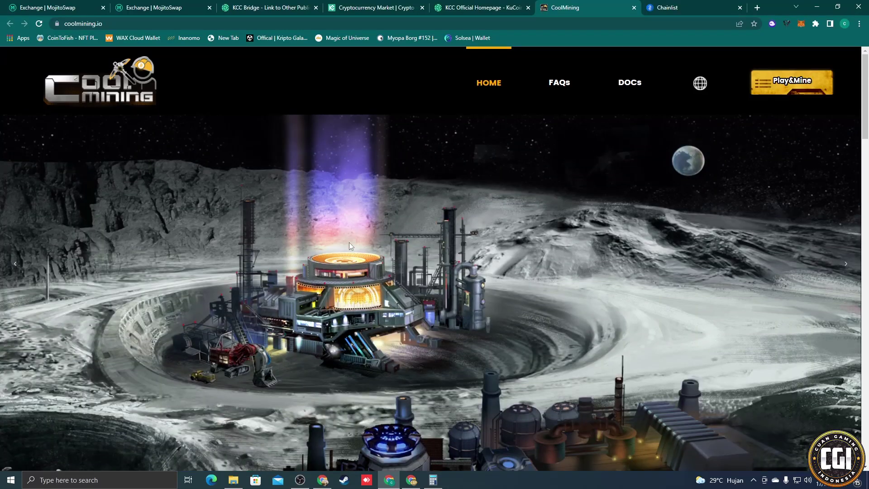
Return to the CoolMining Launchpad details and examine the Limited Sale, Unlimited Sale and claim stages
{"action": "left_click", "coordinate": [45, 7]}
{"action": "scroll", "coordinate": [460, 234], "scroll_direction": "down", "scroll_amount": 2}
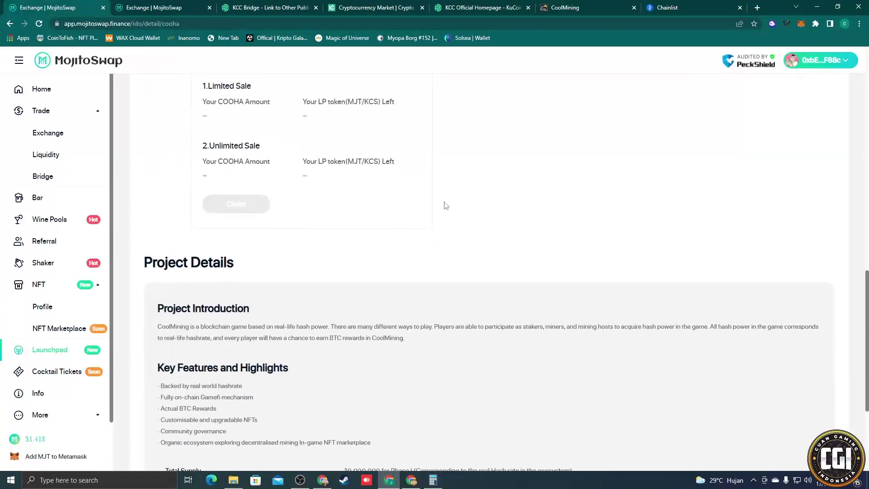
{"action": "scroll", "coordinate": [444, 205], "scroll_direction": "up", "scroll_amount": 3}
{"action": "scroll", "coordinate": [234, 246], "scroll_direction": "up", "scroll_amount": 6}
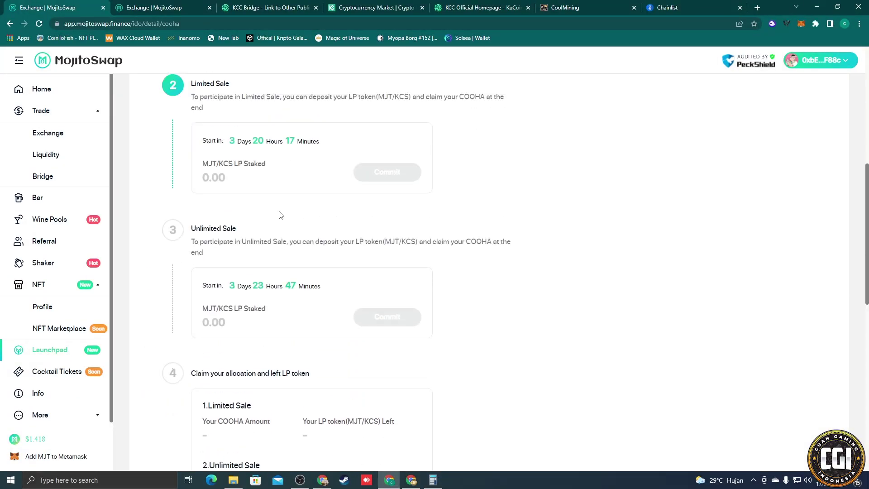
{"action": "scroll", "coordinate": [354, 241], "scroll_direction": "down", "scroll_amount": 6}
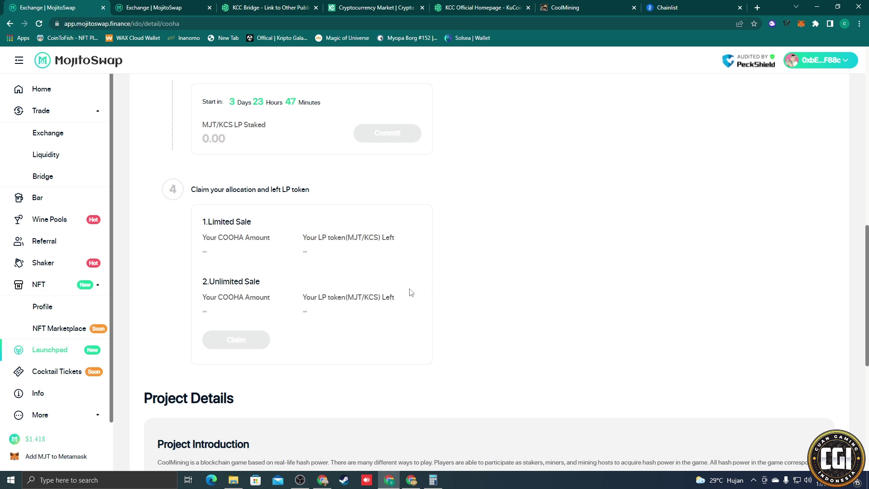
{"action": "scroll", "coordinate": [276, 270], "scroll_direction": "up", "scroll_amount": 3}
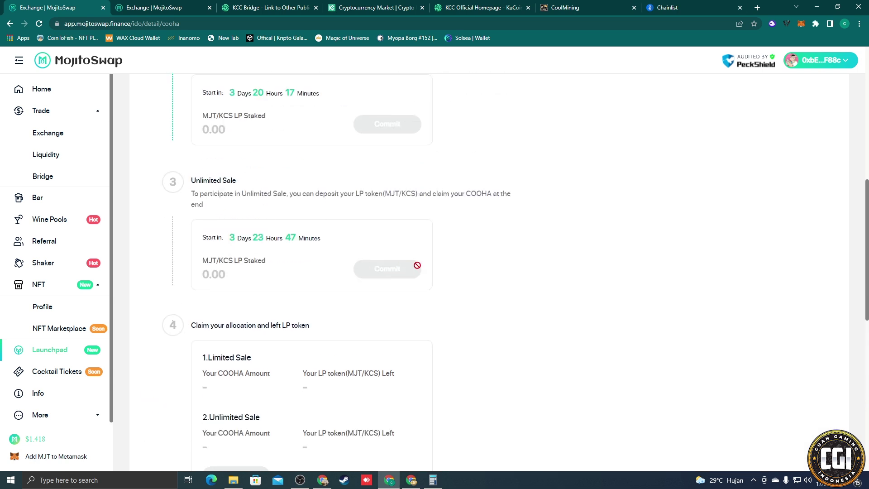
{"action": "scroll", "coordinate": [280, 269], "scroll_direction": "up", "scroll_amount": 1}
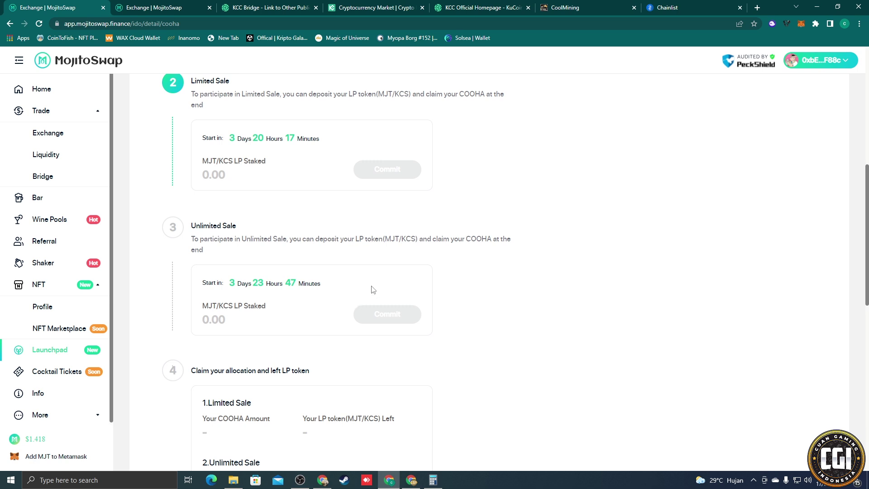
Examine the Project Details table, highlighting the total supply, Launchpad allocation and funds to raise
{"action": "scroll", "coordinate": [373, 290], "scroll_direction": "down", "scroll_amount": 9}
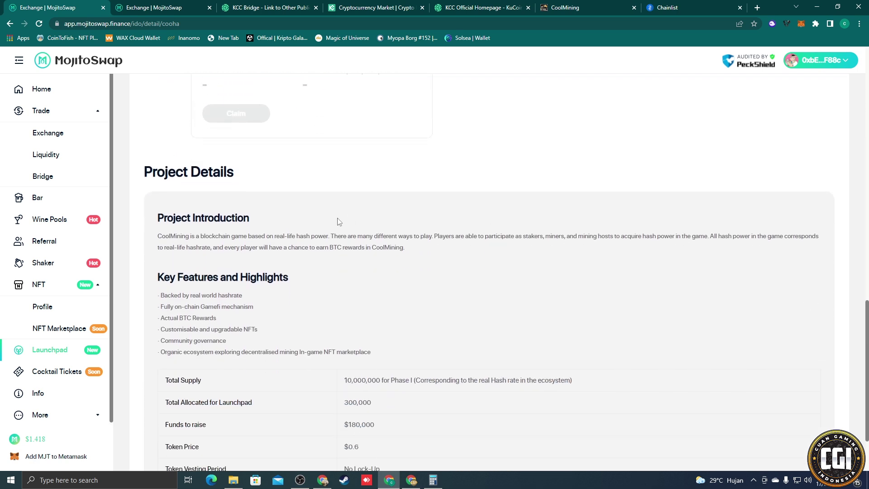
{"action": "scroll", "coordinate": [460, 223], "scroll_direction": "down", "scroll_amount": 2}
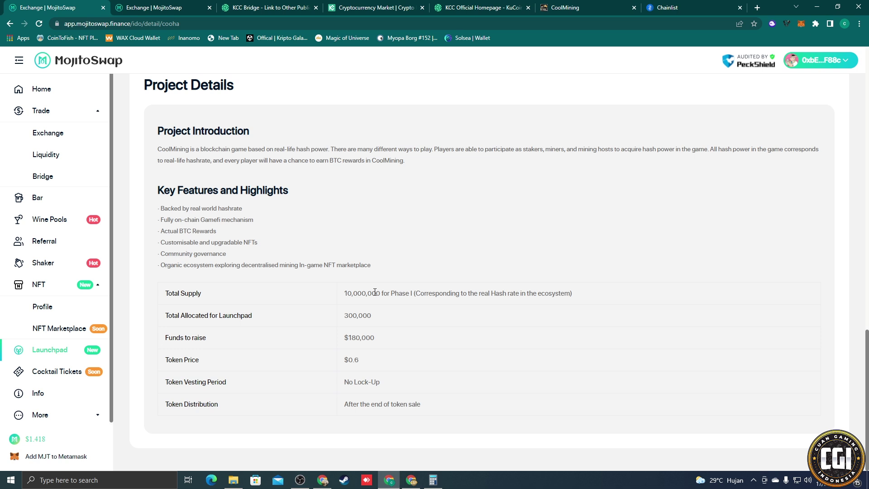
{"action": "left_click_drag", "start_coordinate": [347, 297], "coordinate": [392, 297]}
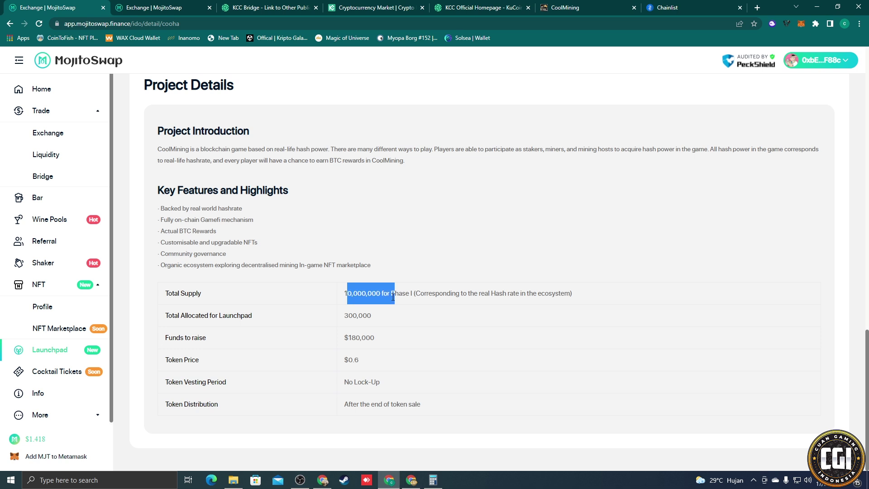
{"action": "left_click", "coordinate": [343, 297]}
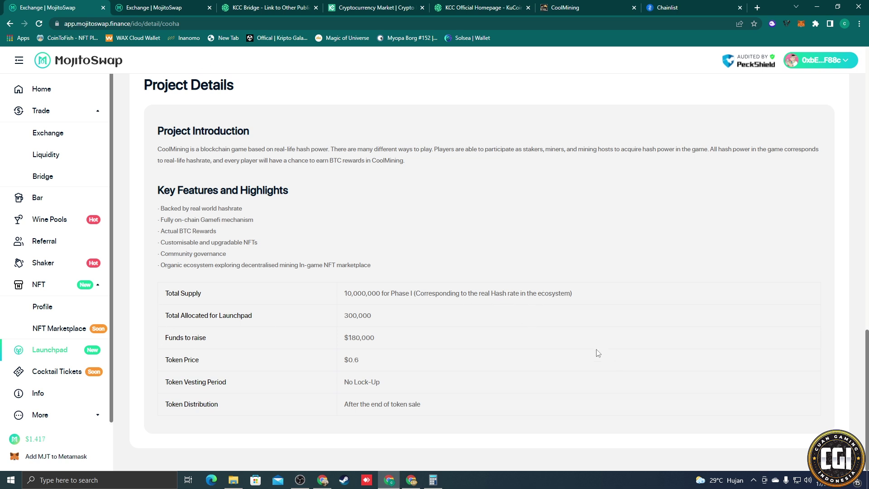
{"action": "left_click_drag", "start_coordinate": [374, 319], "coordinate": [336, 327]}
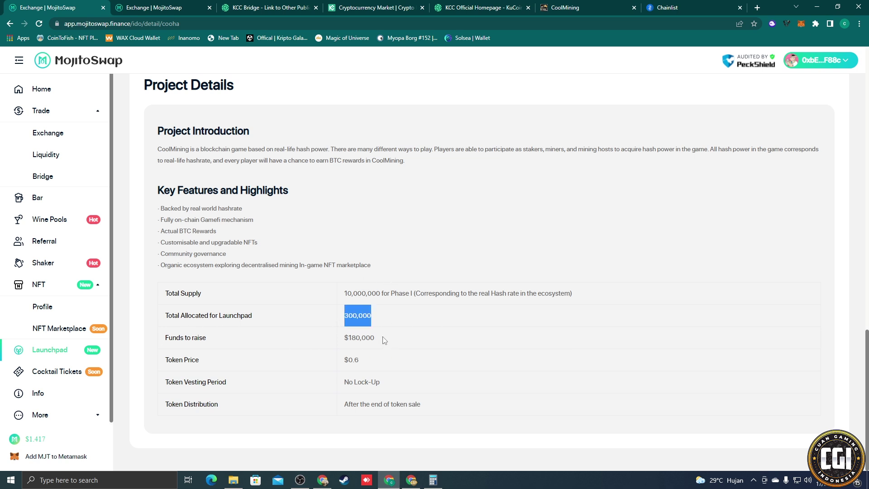
{"action": "left_click_drag", "start_coordinate": [384, 340], "coordinate": [308, 342]}
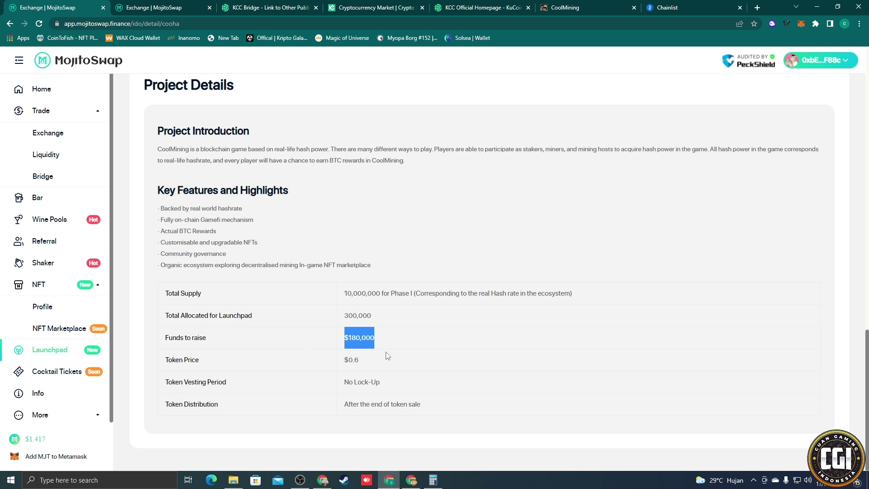
Switch to the Calculator, multiply the 300,000 Launchpad allocation by the 0.6 token price, and return to the browser
{"action": "key", "text": "alt+Tab"}
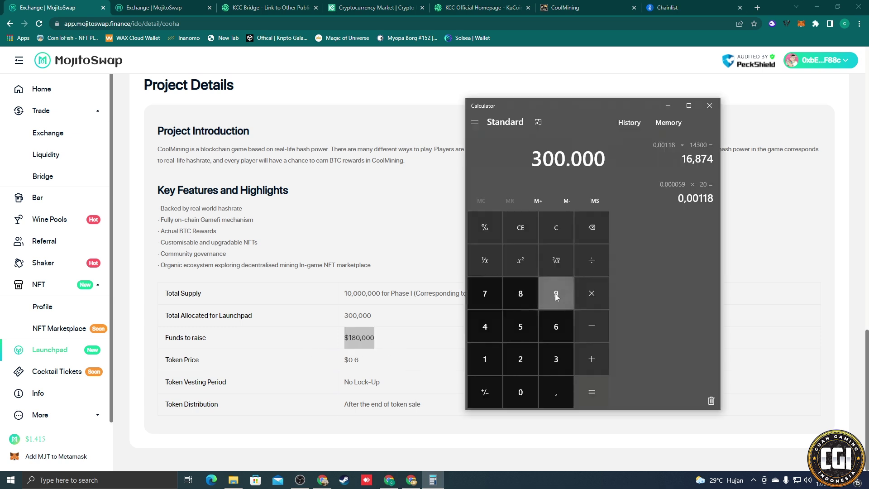
{"action": "left_click", "coordinate": [591, 294]}
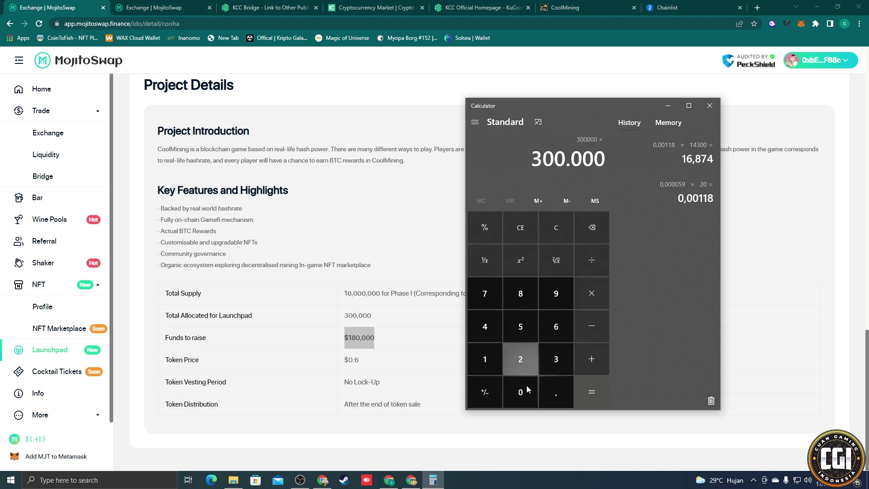
{"action": "left_click", "coordinate": [520, 392]}
{"action": "left_click", "coordinate": [555, 392]}
{"action": "left_click", "coordinate": [556, 326]}
{"action": "left_click", "coordinate": [591, 392]}
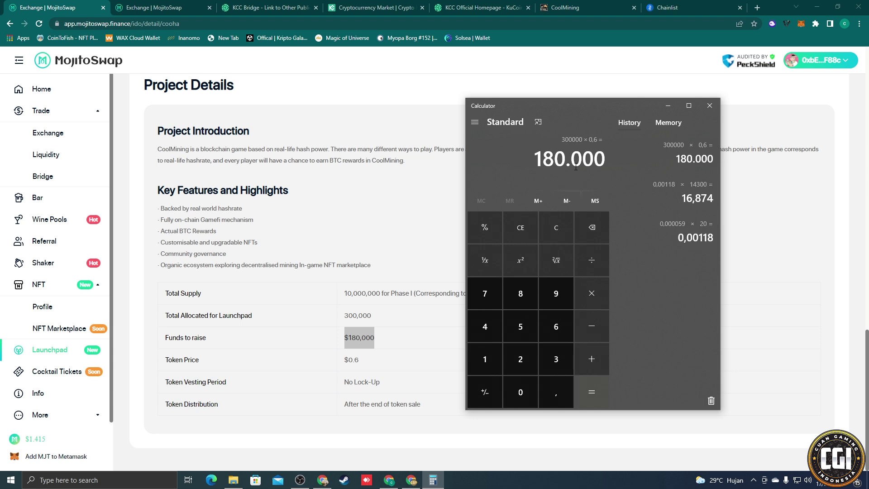
{"action": "left_click", "coordinate": [398, 247]}
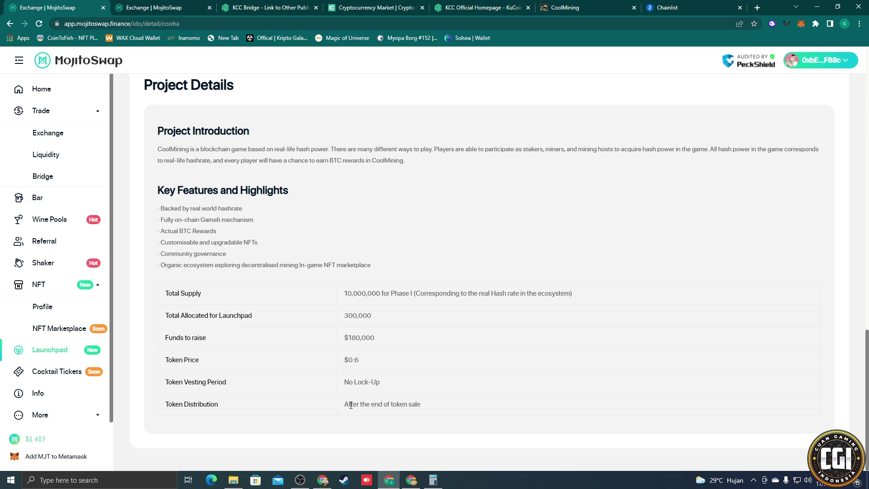
Review the CoolMining sale's claim, Unlimited Sale and Limited Sale stages, ending at the COOHA project header
{"action": "scroll", "coordinate": [443, 357], "scroll_direction": "up", "scroll_amount": 3}
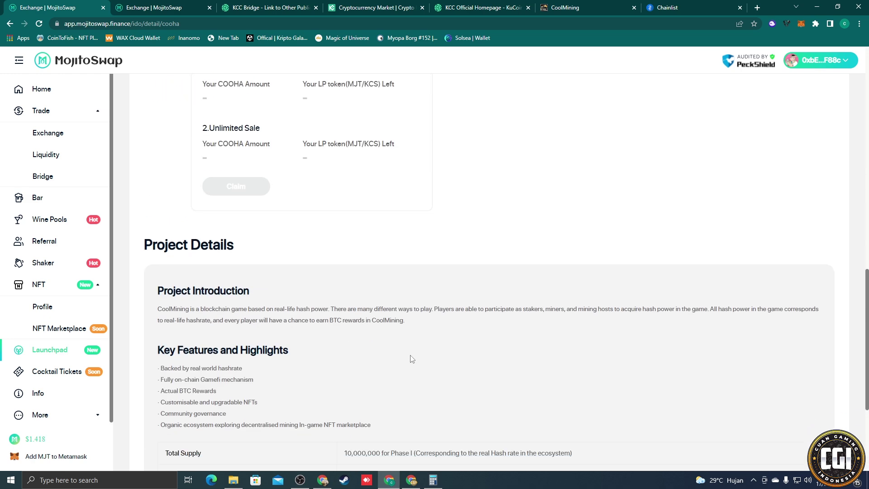
{"action": "scroll", "coordinate": [417, 360], "scroll_direction": "down", "scroll_amount": 3}
{"action": "scroll", "coordinate": [416, 353], "scroll_direction": "up", "scroll_amount": 6}
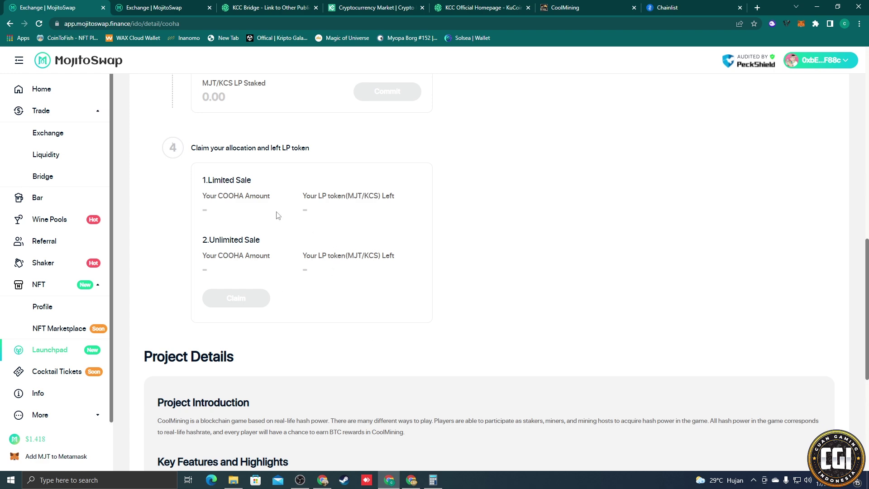
{"action": "scroll", "coordinate": [325, 187], "scroll_direction": "up", "scroll_amount": 8}
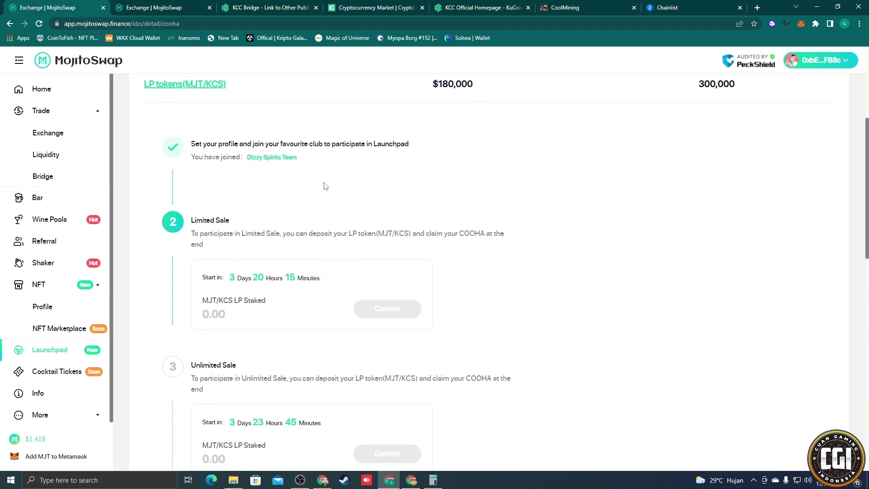
{"action": "scroll", "coordinate": [325, 186], "scroll_direction": "up", "scroll_amount": 5}
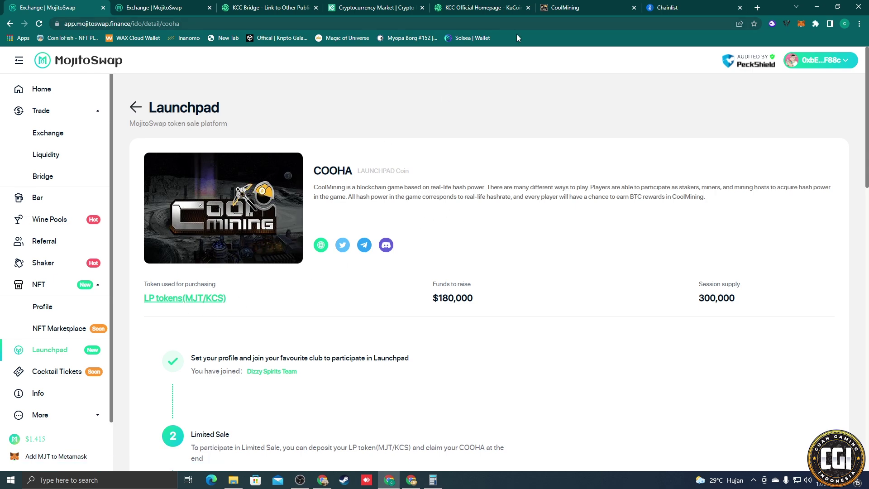
Look over the game introduction on the CoolMining website, then open its documentation and read the Tribute page
{"action": "left_click", "coordinate": [583, 7]}
{"action": "scroll", "coordinate": [434, 272], "scroll_direction": "down", "scroll_amount": 5}
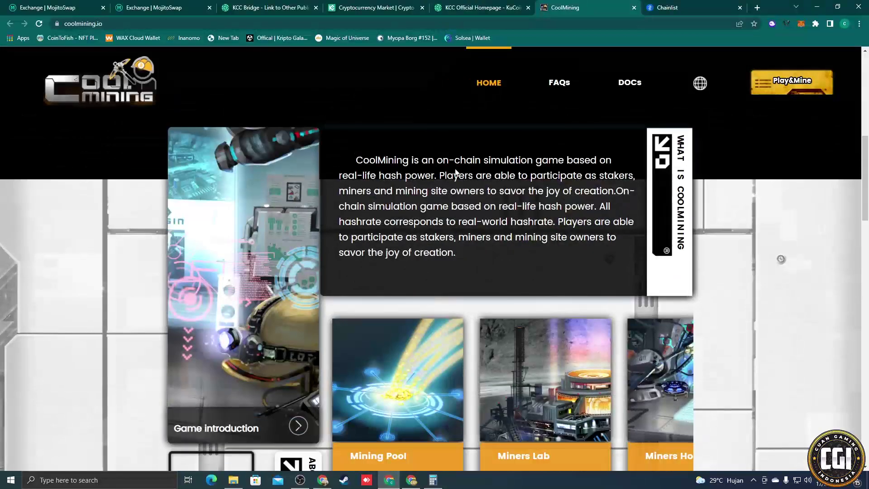
{"action": "scroll", "coordinate": [434, 271], "scroll_direction": "down", "scroll_amount": 5}
{"action": "left_click", "coordinate": [630, 82]}
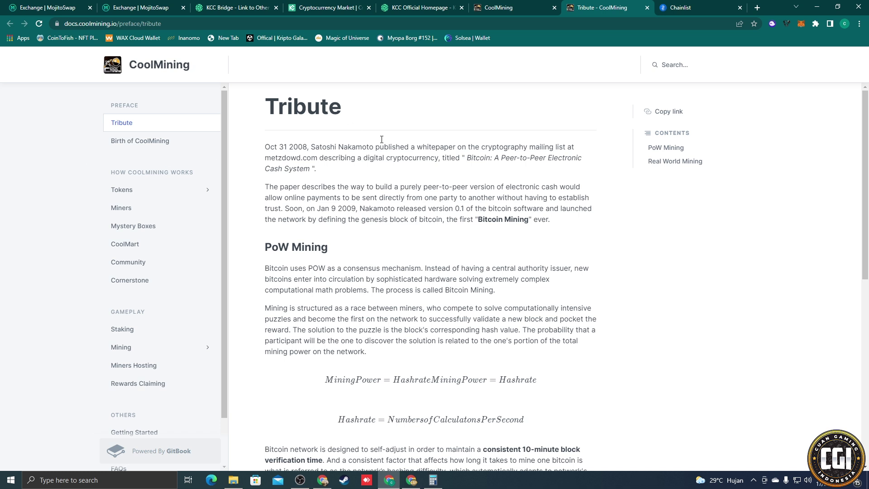
{"action": "scroll", "coordinate": [294, 172], "scroll_direction": "down", "scroll_amount": 2}
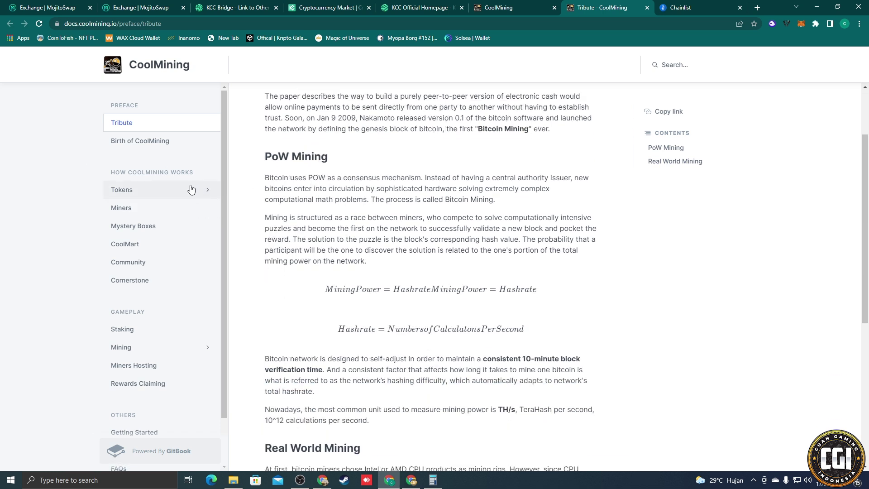
Open the Tokens and Mystery Boxes documentation pages and examine the rarity, drop rate and price tables for hash parts
{"action": "left_click", "coordinate": [191, 189]}
{"action": "left_click", "coordinate": [171, 261]}
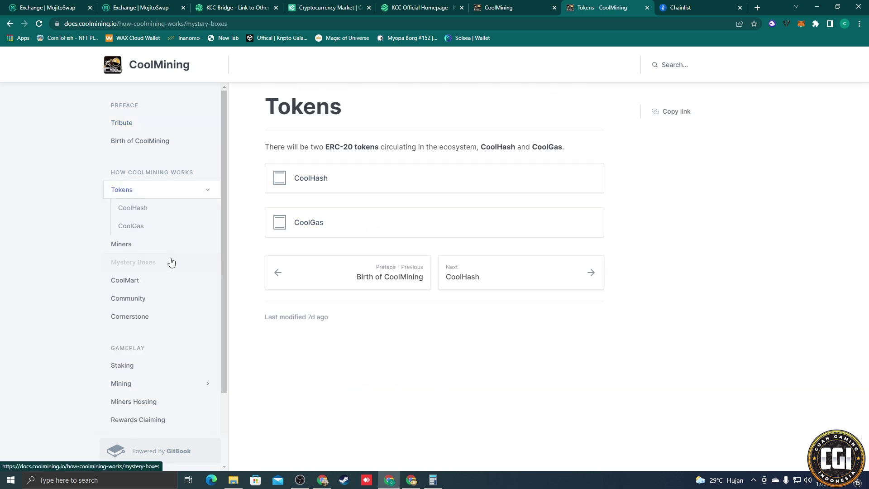
{"action": "scroll", "coordinate": [548, 199], "scroll_direction": "down", "scroll_amount": 5}
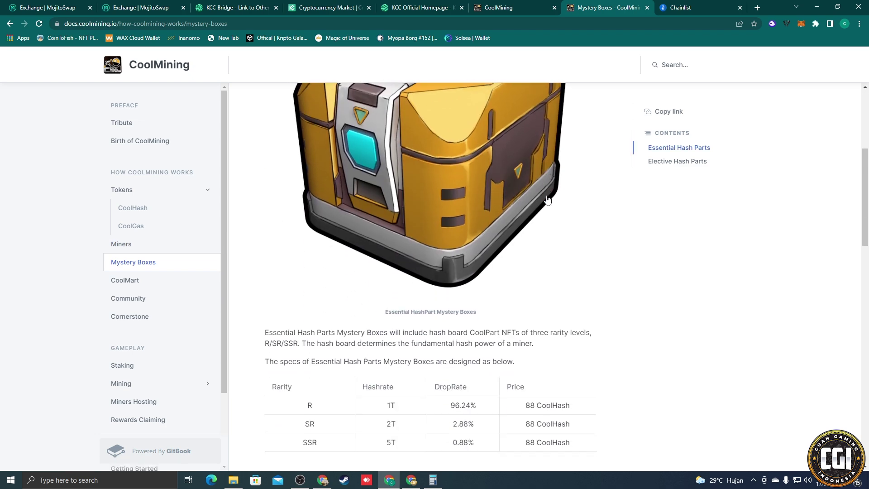
{"action": "scroll", "coordinate": [547, 199], "scroll_direction": "down", "scroll_amount": 4}
{"action": "scroll", "coordinate": [516, 210], "scroll_direction": "down", "scroll_amount": 3}
{"action": "scroll", "coordinate": [512, 206], "scroll_direction": "up", "scroll_amount": 2}
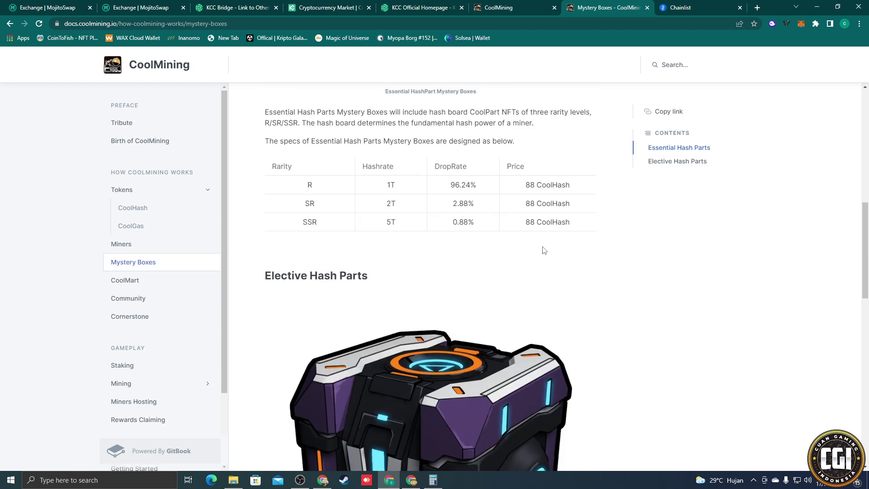
{"action": "scroll", "coordinate": [544, 251], "scroll_direction": "down", "scroll_amount": 10}
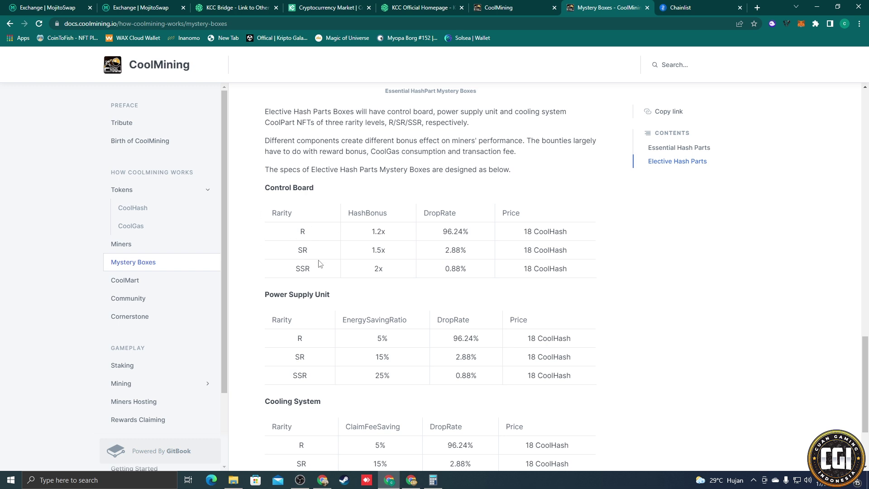
{"action": "scroll", "coordinate": [391, 271], "scroll_direction": "down", "scroll_amount": 3}
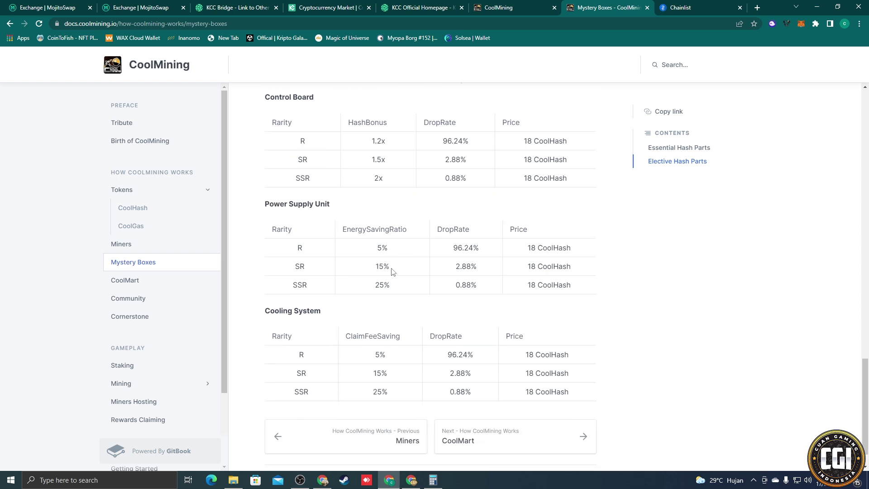
{"action": "scroll", "coordinate": [217, 304], "scroll_direction": "down", "scroll_amount": 2}
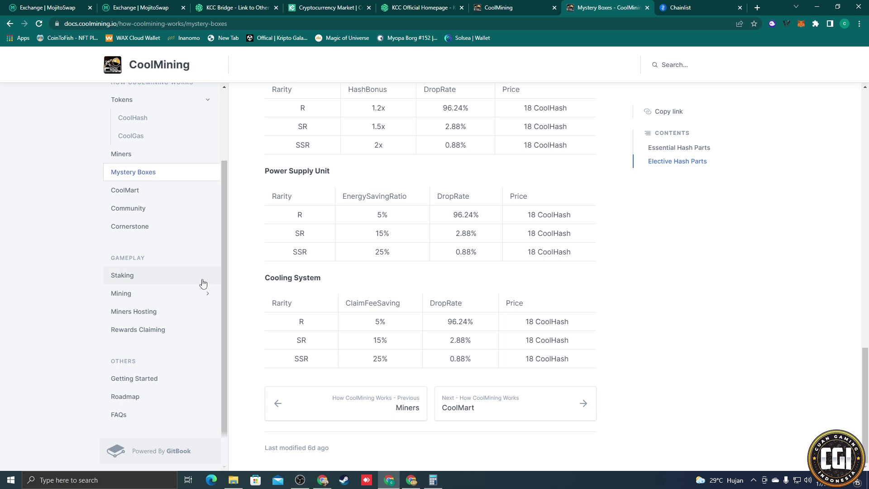
Go through the gameplay documentation from Staking, Mining and Miners Hosting to the Rewards Claiming page
{"action": "left_click", "coordinate": [146, 286]}
{"action": "left_click", "coordinate": [142, 294]}
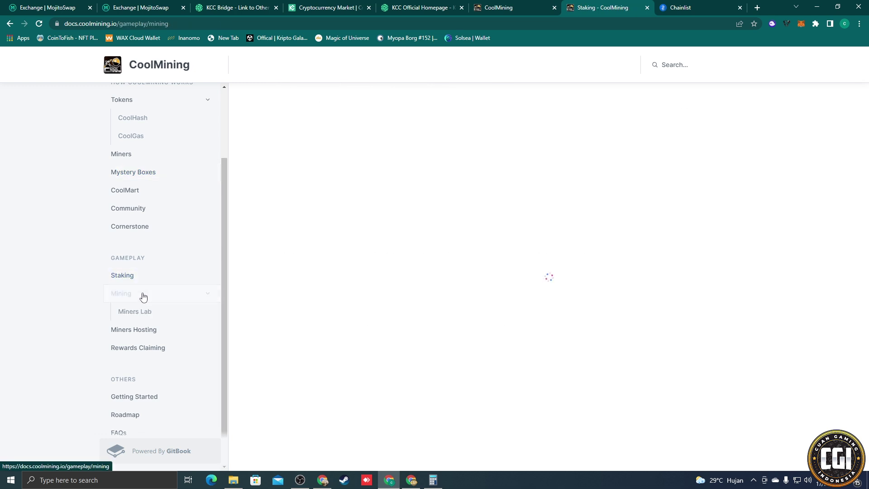
{"action": "left_click", "coordinate": [163, 333]}
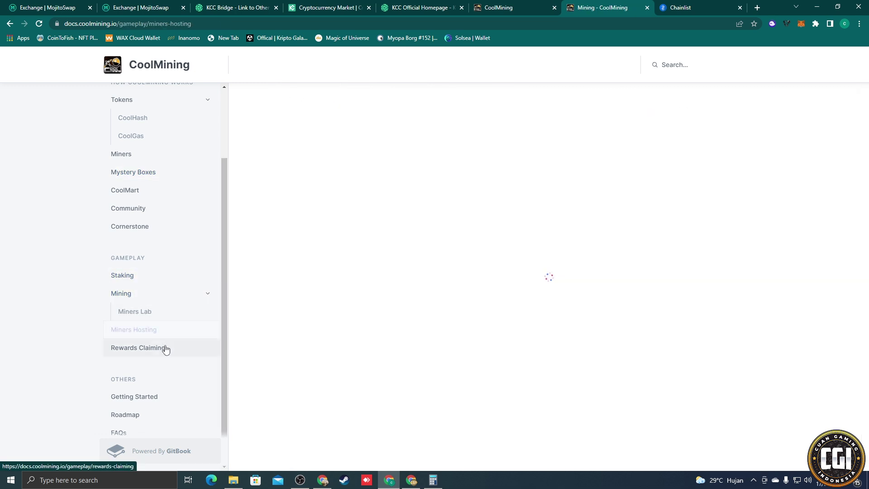
{"action": "left_click", "coordinate": [164, 350]}
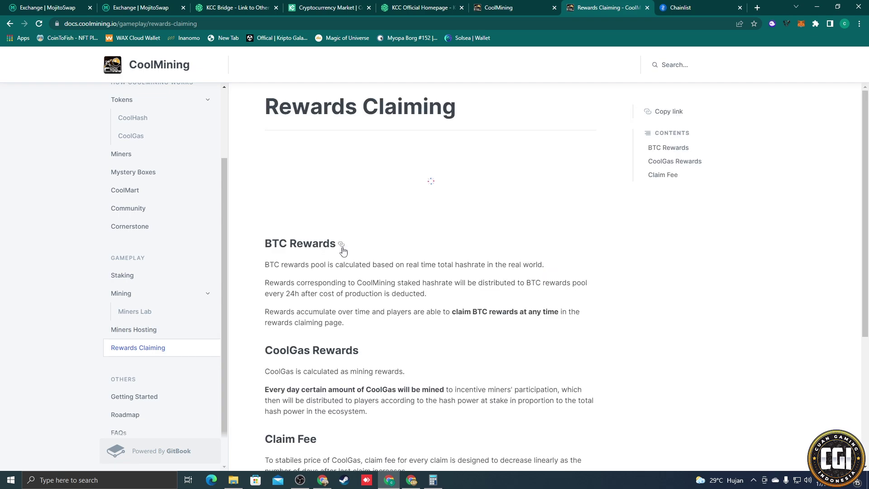
Return to the CoolMining website and look over its home page down to the 2021–2022 roadmap and back
{"action": "left_click", "coordinate": [550, 12]}
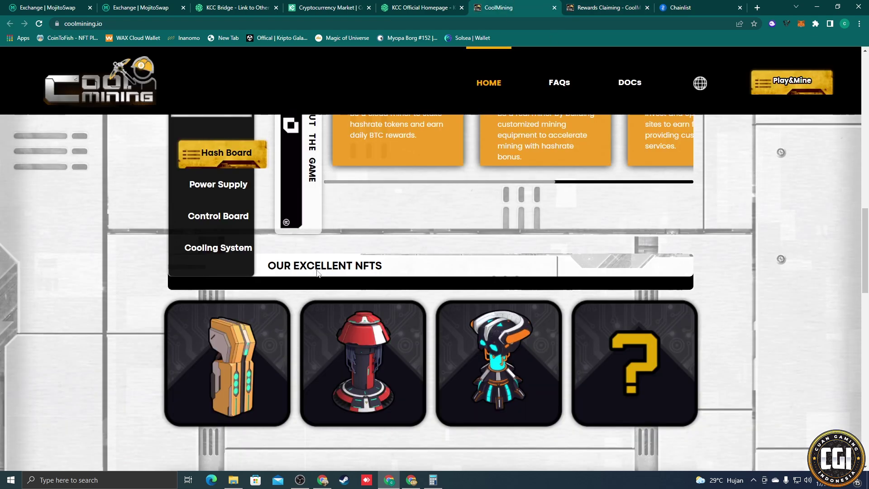
{"action": "scroll", "coordinate": [319, 274], "scroll_direction": "up", "scroll_amount": 10}
{"action": "scroll", "coordinate": [320, 284], "scroll_direction": "up", "scroll_amount": 4}
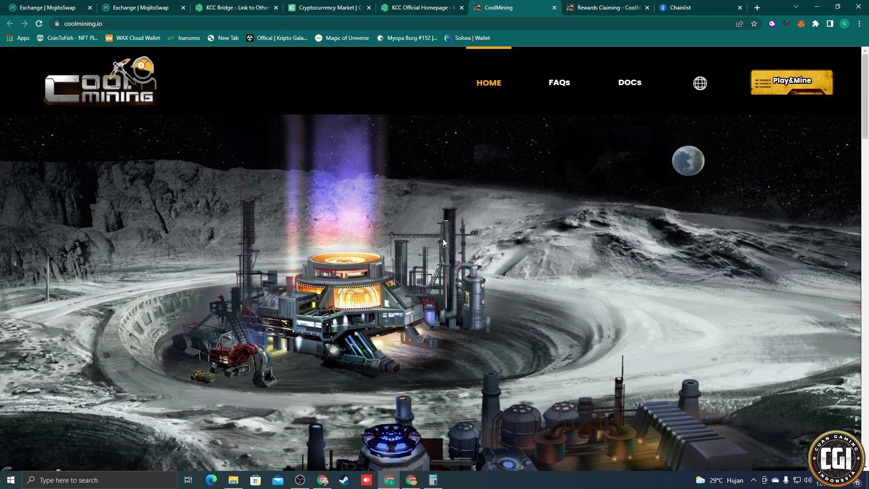
{"action": "scroll", "coordinate": [620, 180], "scroll_direction": "down", "scroll_amount": 20}
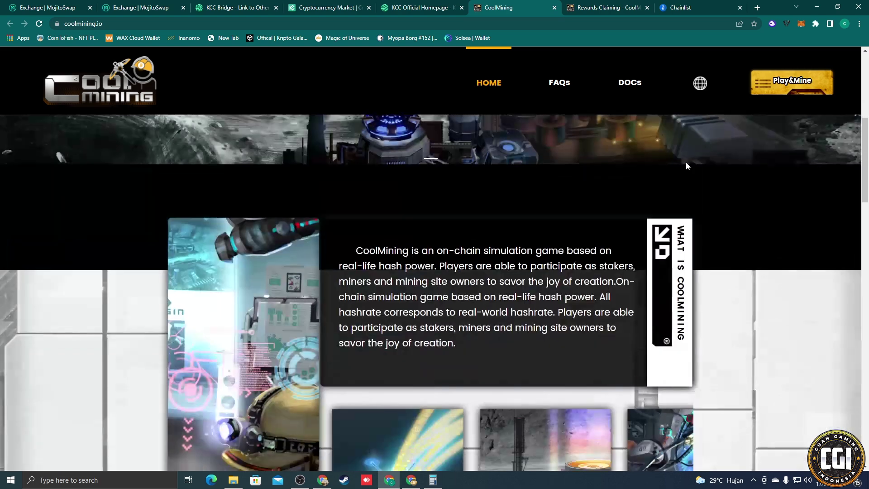
{"action": "scroll", "coordinate": [619, 179], "scroll_direction": "down", "scroll_amount": 7}
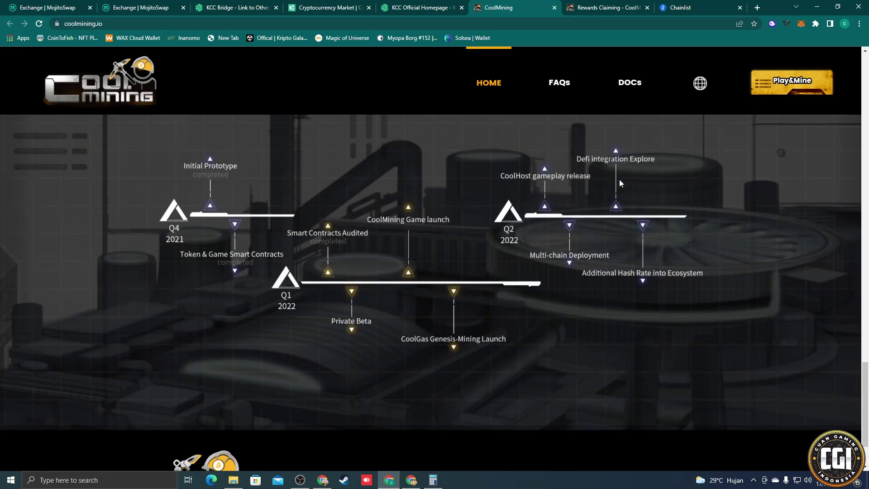
{"action": "scroll", "coordinate": [620, 181], "scroll_direction": "up", "scroll_amount": 11}
{"action": "scroll", "coordinate": [627, 190], "scroll_direction": "up", "scroll_amount": 15}
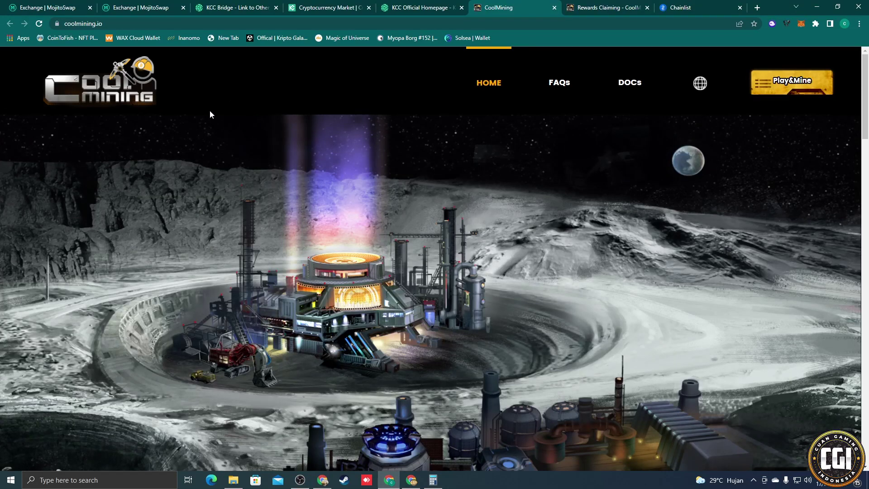
Return to the CoolMining Launchpad page and examine the project introduction, key features and token details table
{"action": "left_click", "coordinate": [26, 4]}
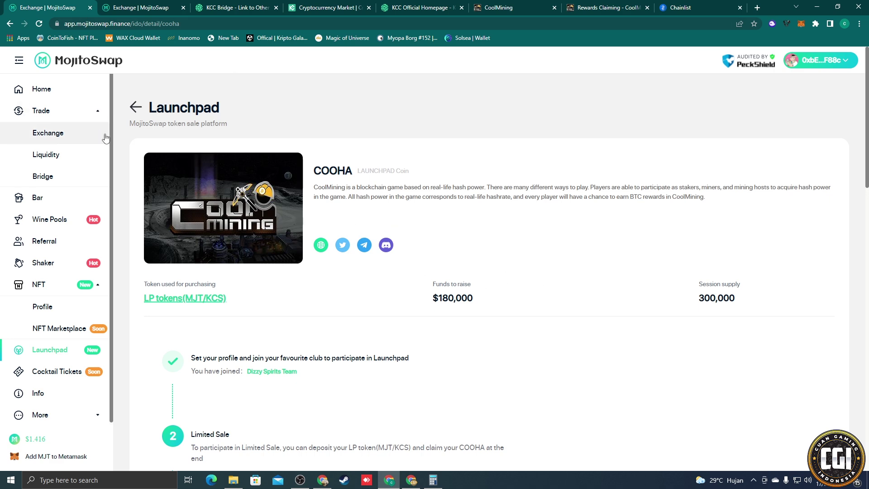
{"action": "scroll", "coordinate": [380, 213], "scroll_direction": "down", "scroll_amount": 4}
{"action": "scroll", "coordinate": [370, 213], "scroll_direction": "down", "scroll_amount": 14}
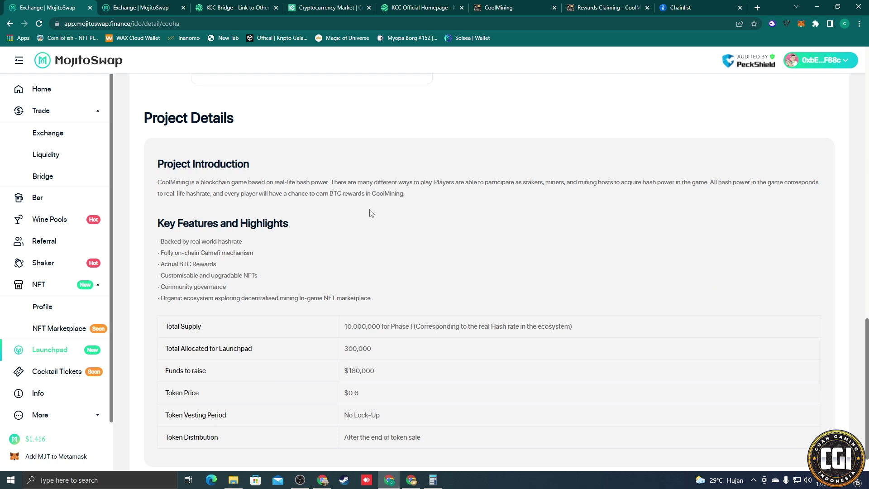
{"action": "scroll", "coordinate": [371, 212], "scroll_direction": "down", "scroll_amount": 1}
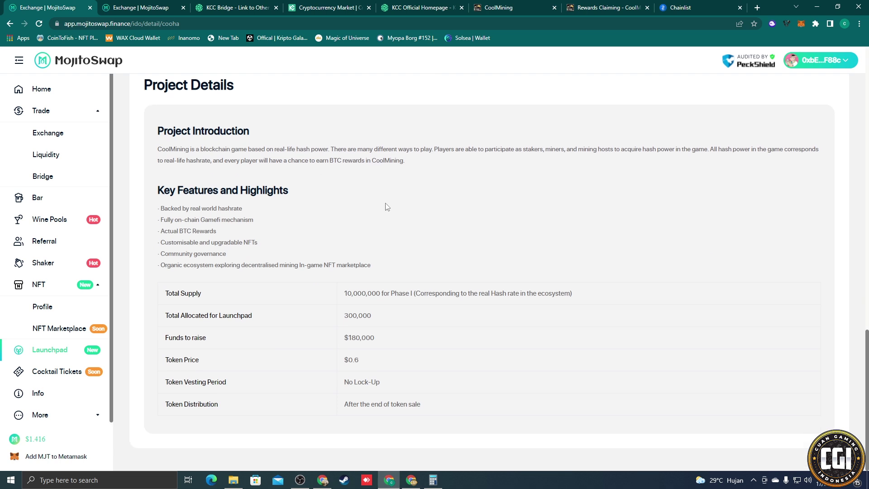
Glance at the CoolMining home banner, then review the Launchpad page's sale stages and COOHA project header
{"action": "left_click", "coordinate": [514, 6]}
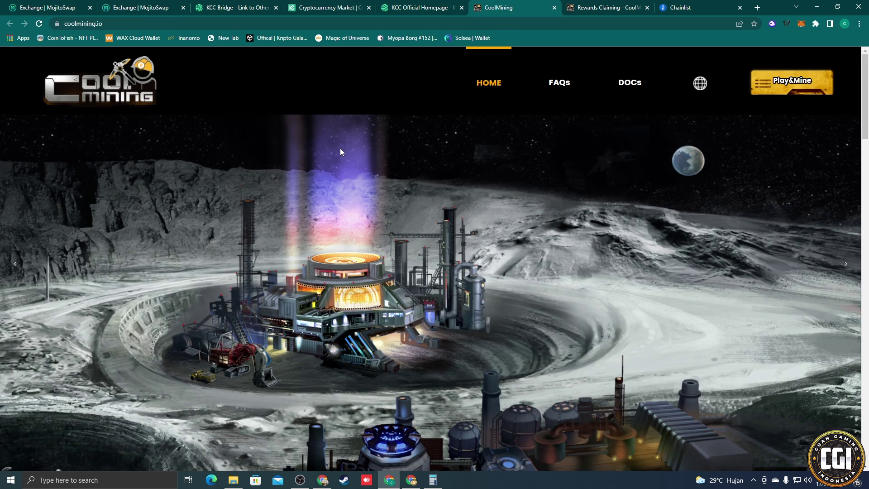
{"action": "left_click", "coordinate": [54, 8]}
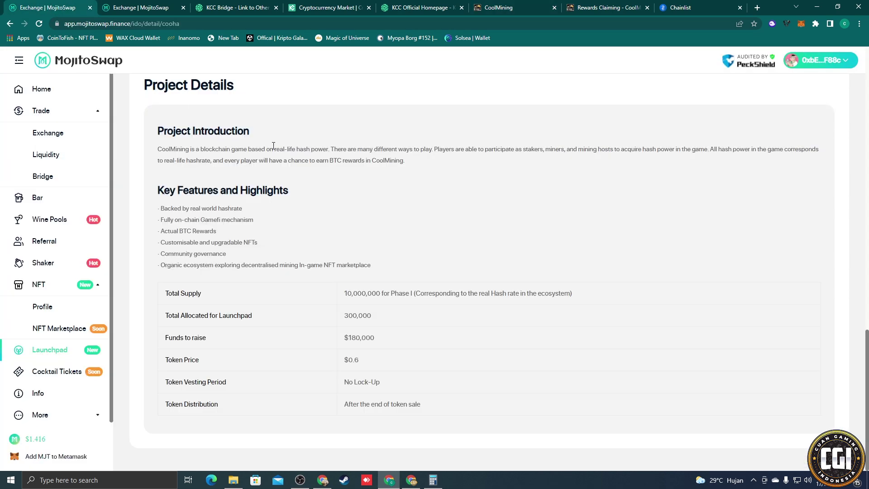
{"action": "scroll", "coordinate": [280, 154], "scroll_direction": "up", "scroll_amount": 12}
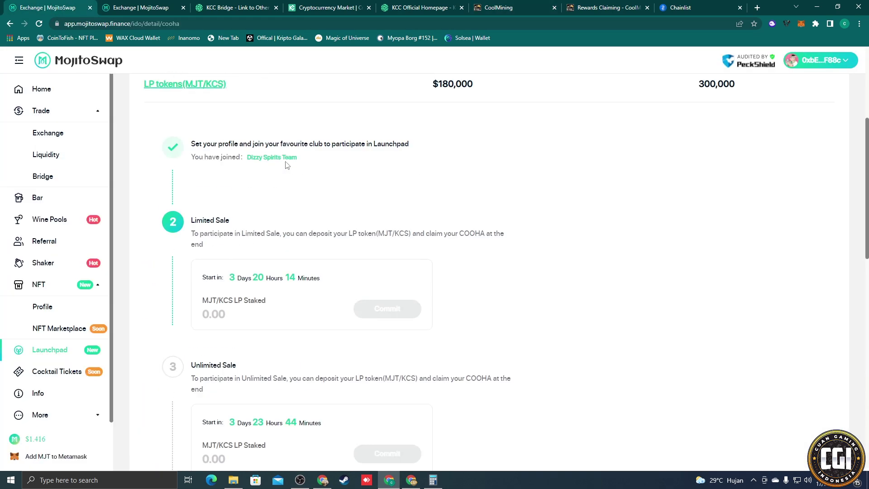
{"action": "scroll", "coordinate": [286, 164], "scroll_direction": "up", "scroll_amount": 4}
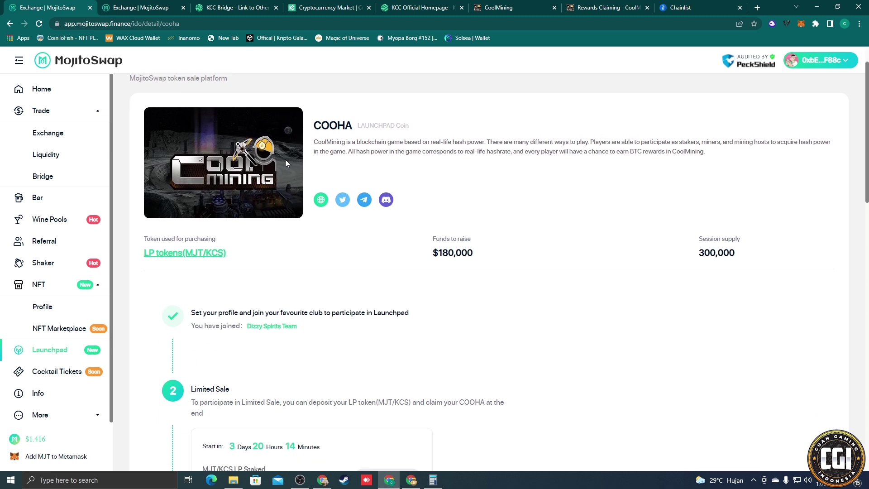
{"action": "scroll", "coordinate": [61, 142], "scroll_direction": "up", "scroll_amount": 1}
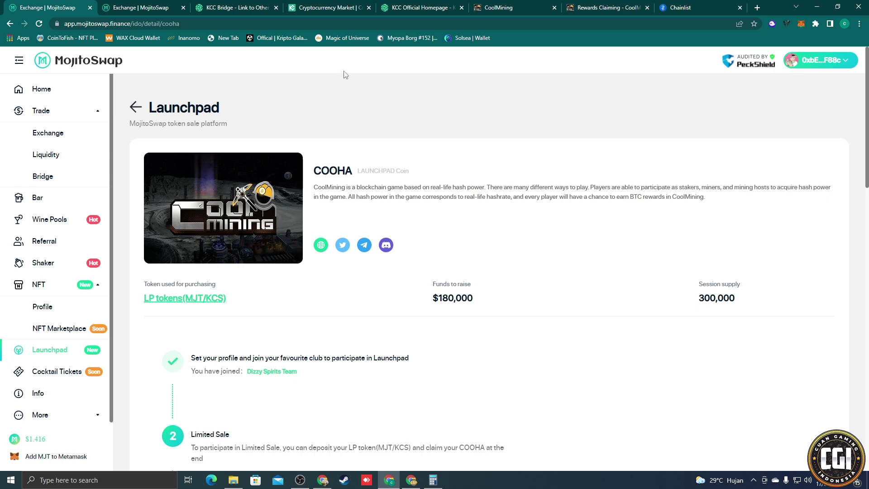
Check the MetaMask wallet's assets from the KuCoin market page and the MojitoSwap Launchpad page, then return to KuCoin
{"action": "left_click", "coordinate": [333, 7]}
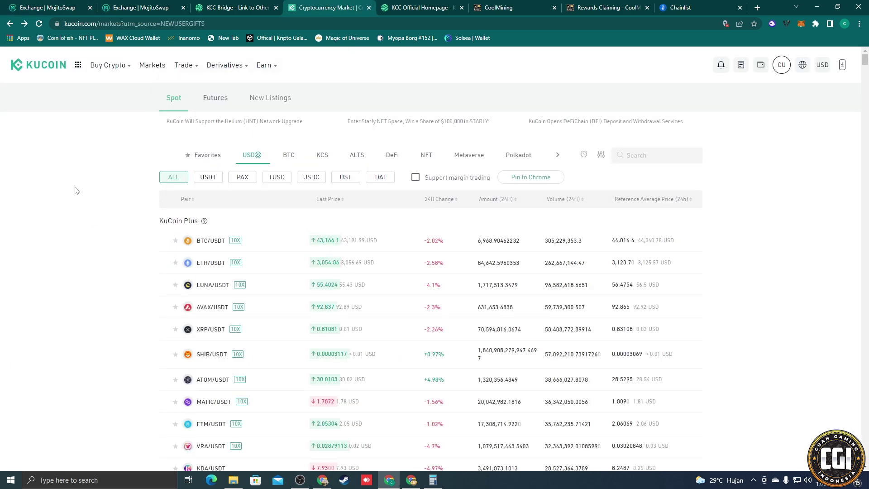
{"action": "left_click", "coordinate": [799, 26]}
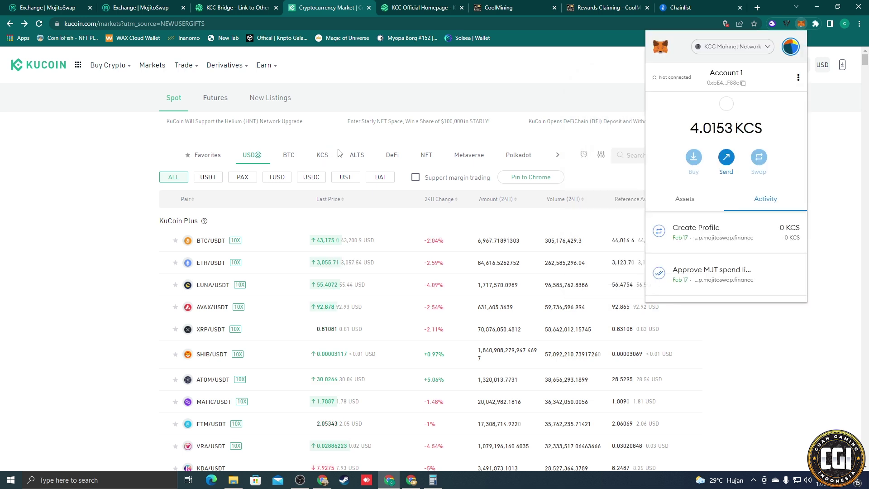
{"action": "left_click", "coordinate": [684, 198]}
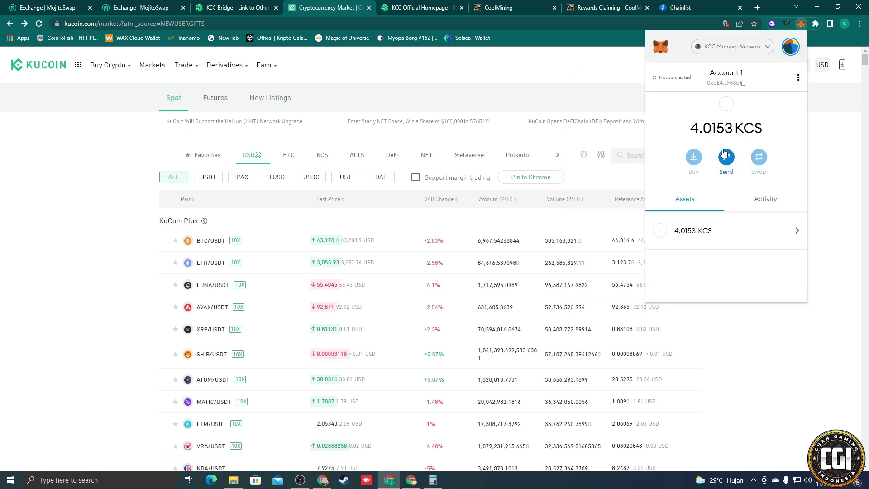
{"action": "left_click", "coordinate": [112, 216]}
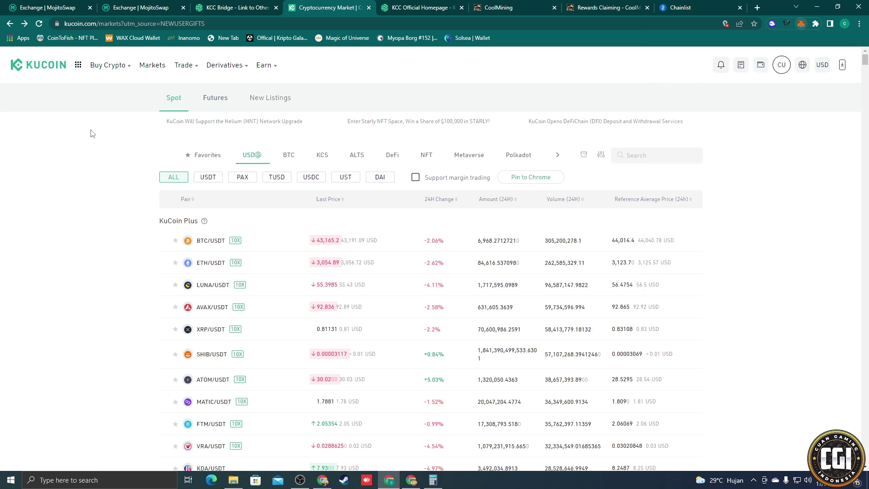
{"action": "key", "text": "ctrl+1"}
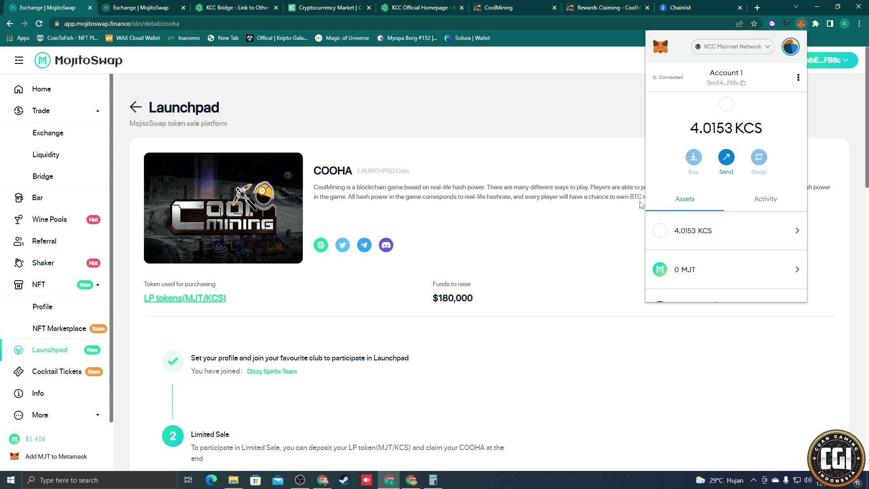
{"action": "key", "text": "ctrl+4"}
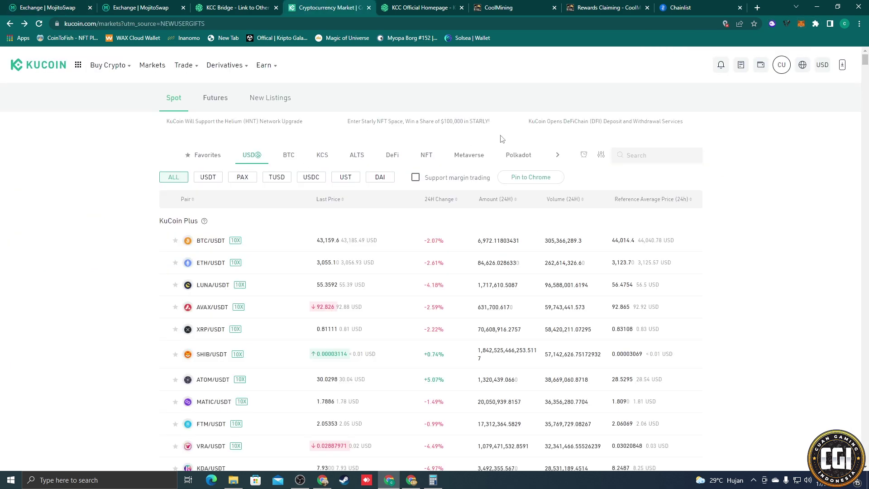
Open the KuCoin Main Account, find KCS, open its deposit page and copy the KCS wallet address
{"action": "left_click", "coordinate": [761, 65]}
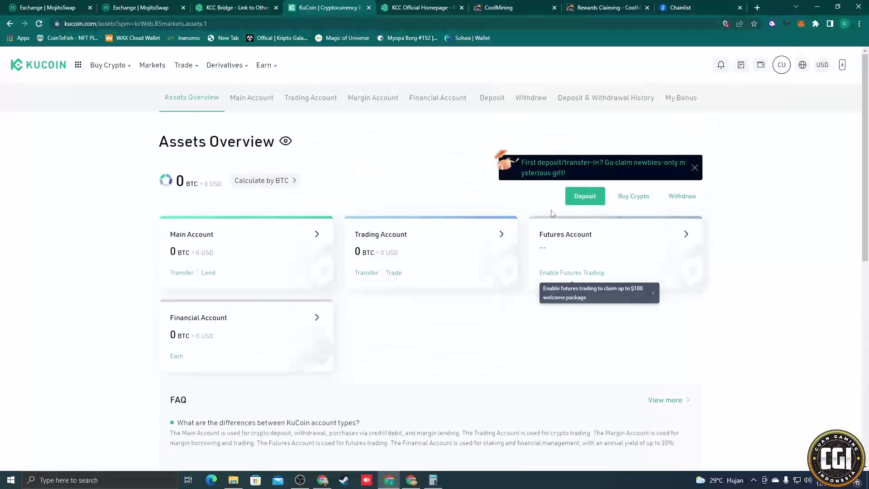
{"action": "left_click", "coordinate": [234, 260]}
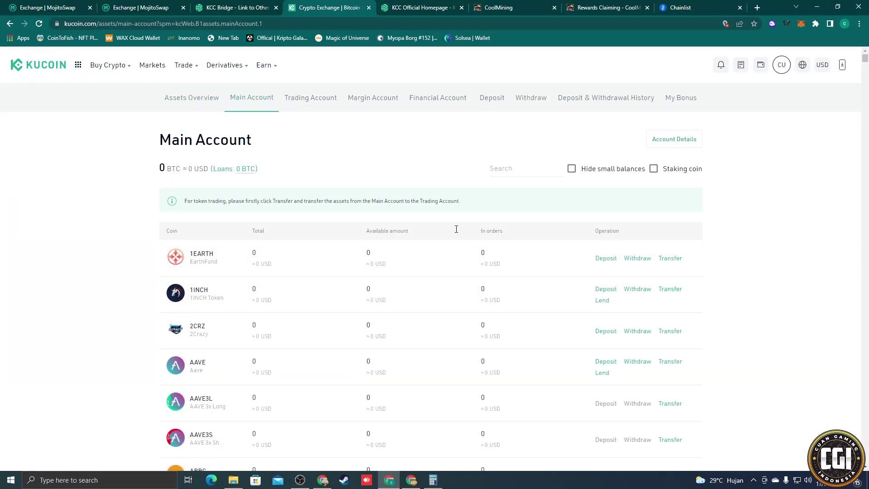
{"action": "type", "text": "KCS"}
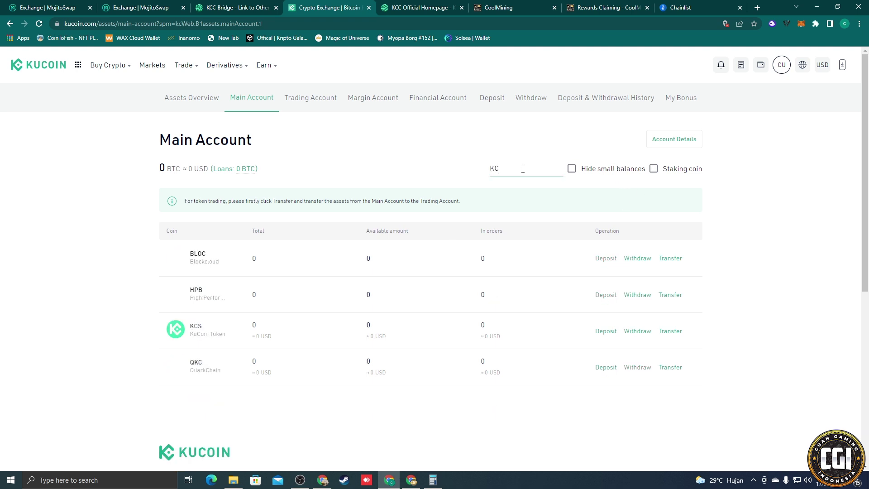
{"action": "left_click", "coordinate": [605, 258]}
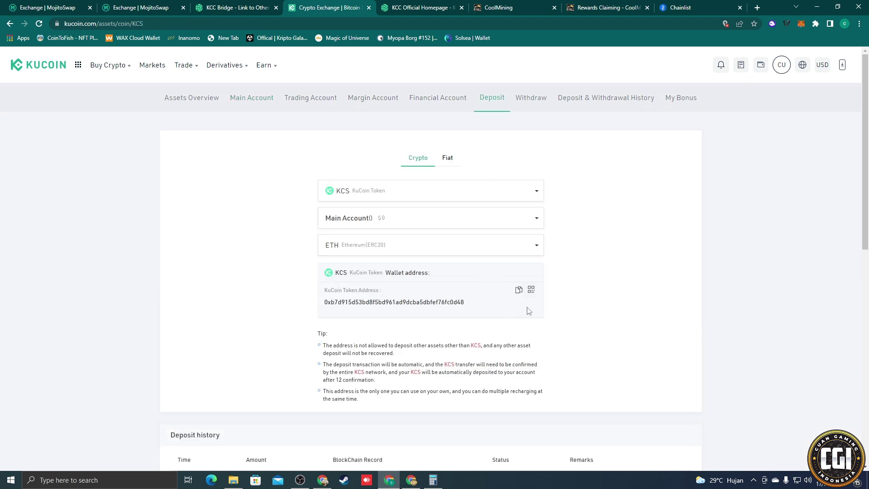
{"action": "left_click", "coordinate": [519, 291]}
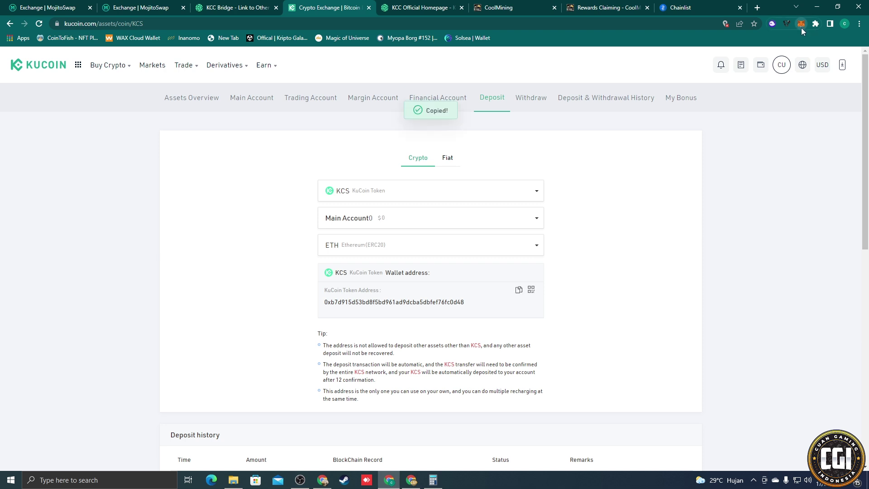
Start a KCS transfer in MetaMask on the KCC Mainnet Network with the copied deposit address as recipient
{"action": "left_click", "coordinate": [801, 25]}
{"action": "scroll", "coordinate": [755, 244], "scroll_direction": "down", "scroll_amount": 3}
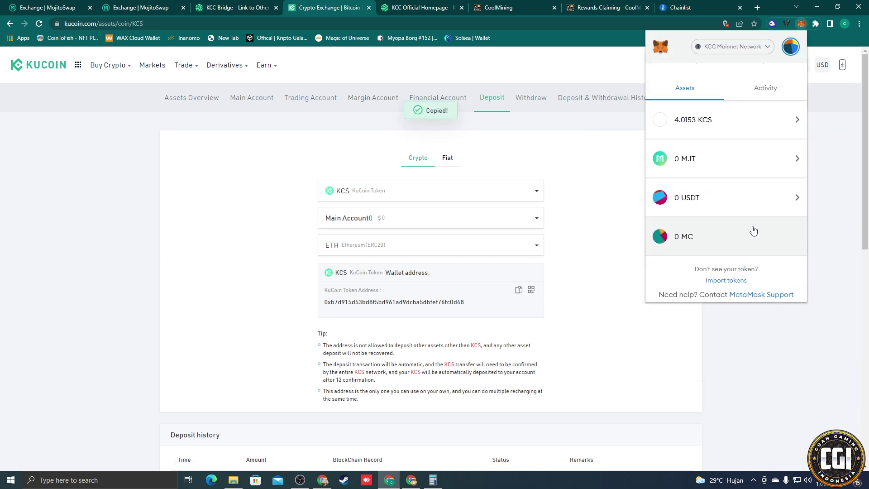
{"action": "scroll", "coordinate": [753, 229], "scroll_direction": "up", "scroll_amount": 3}
{"action": "left_click", "coordinate": [729, 221]}
{"action": "left_click", "coordinate": [726, 157]}
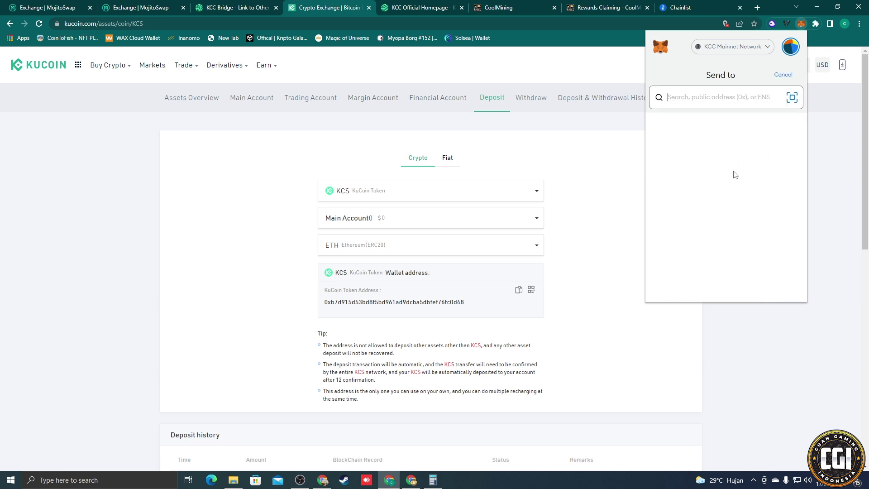
{"action": "key", "text": "ctrl+v"}
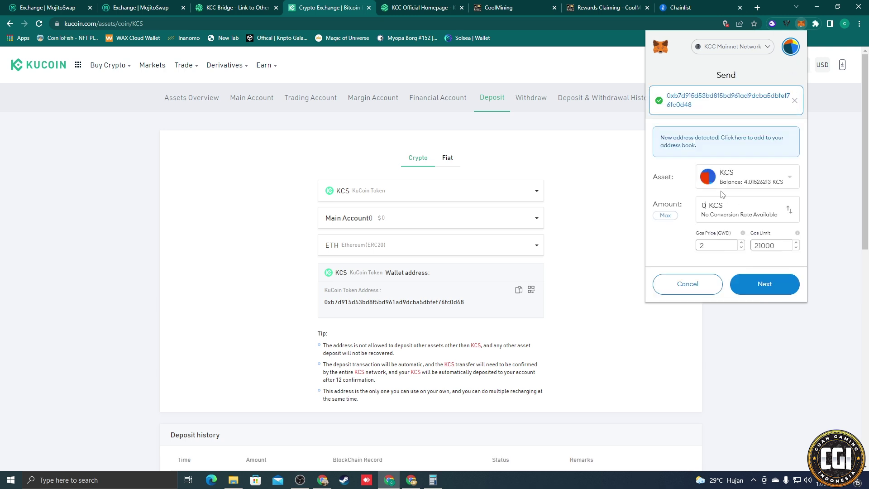
Try 4,05 KCS as the transfer amount, then change it to 4,005 KCS
{"action": "key", "text": "BackSpace"}
{"action": "type", "text": ",05"}
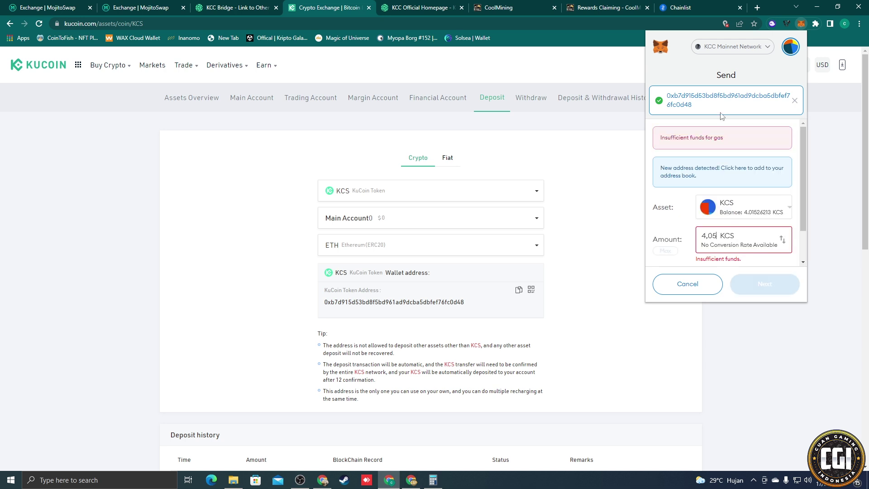
{"action": "key", "text": "BackSpace"}
{"action": "key", "text": "BackSpace"}
{"action": "key", "text": "BackSpace"}
{"action": "type", "text": ",005"}
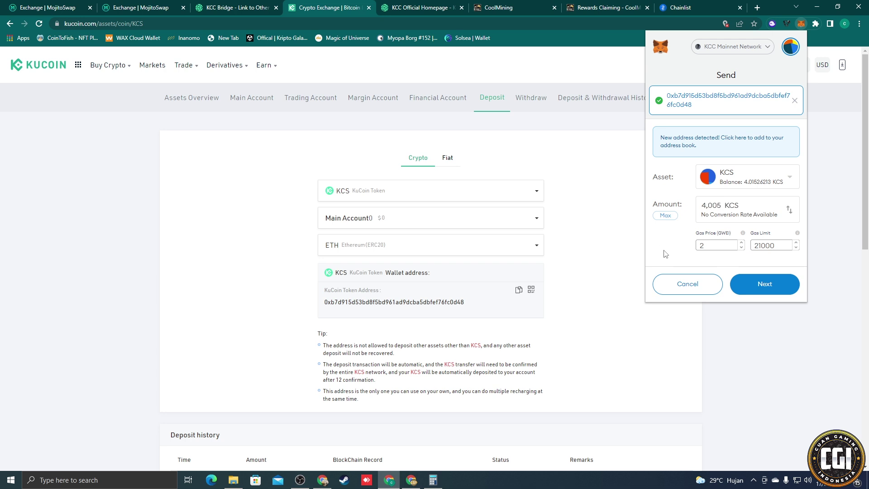
Open the Calculator, clear it and begin a multiplication with 4,005 as the first factor
{"action": "left_click", "coordinate": [433, 480]}
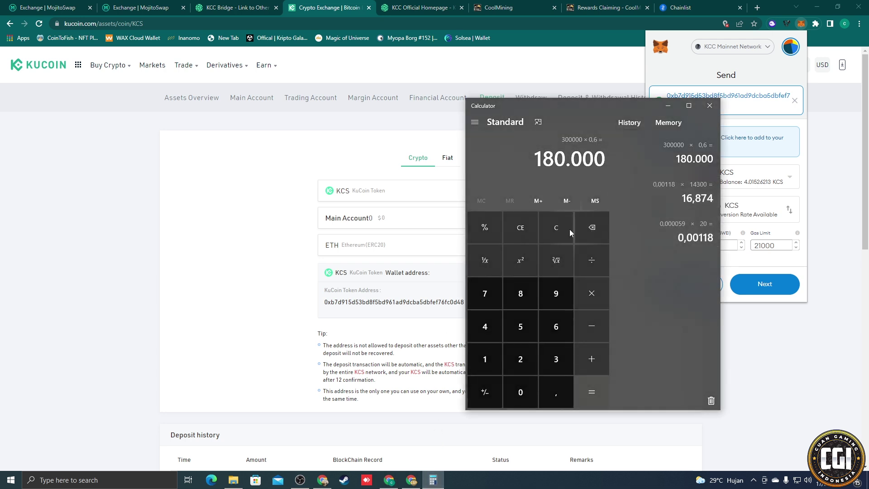
{"action": "left_click", "coordinate": [570, 229]}
{"action": "left_click", "coordinate": [484, 327]}
{"action": "left_click", "coordinate": [556, 392]}
{"action": "left_click", "coordinate": [521, 392]}
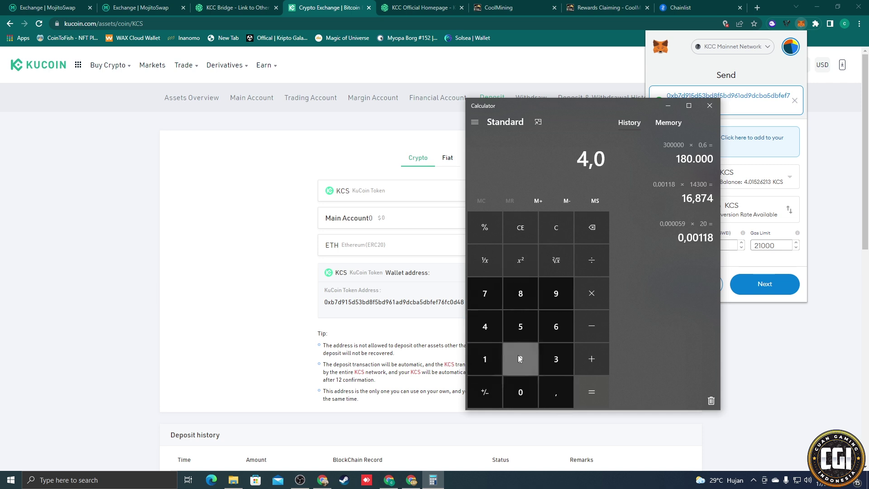
{"action": "left_click", "coordinate": [520, 392]}
{"action": "left_click", "coordinate": [520, 326]}
{"action": "left_click", "coordinate": [591, 293]}
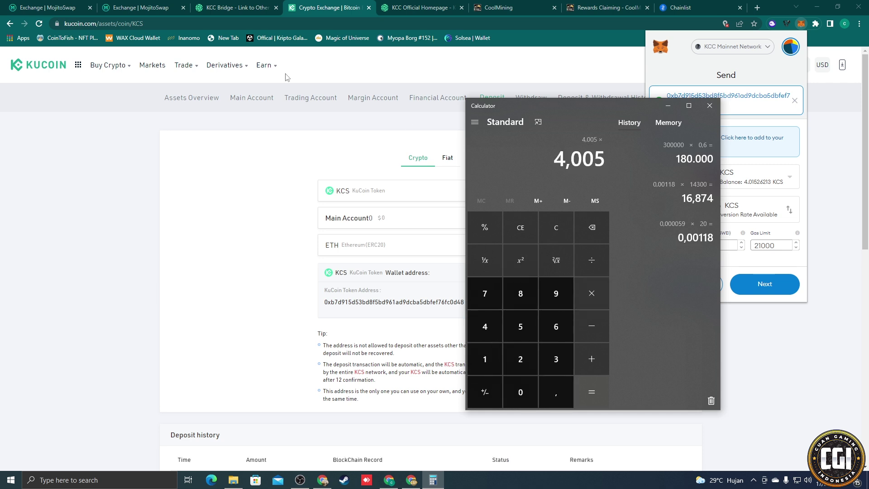
Go past the KCC Bridge page to the KuCoin spot market list and search it for KCS
{"action": "left_click", "coordinate": [389, 6]}
{"action": "left_click", "coordinate": [223, 5]}
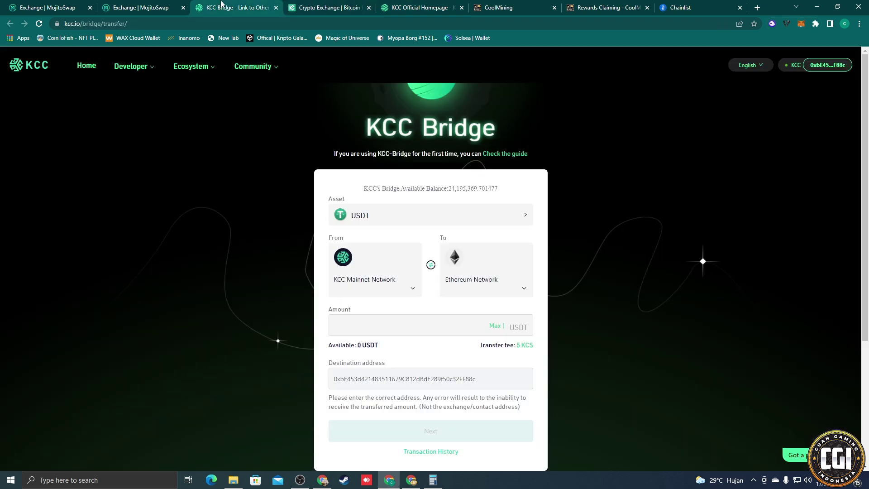
{"action": "left_click", "coordinate": [293, 4]}
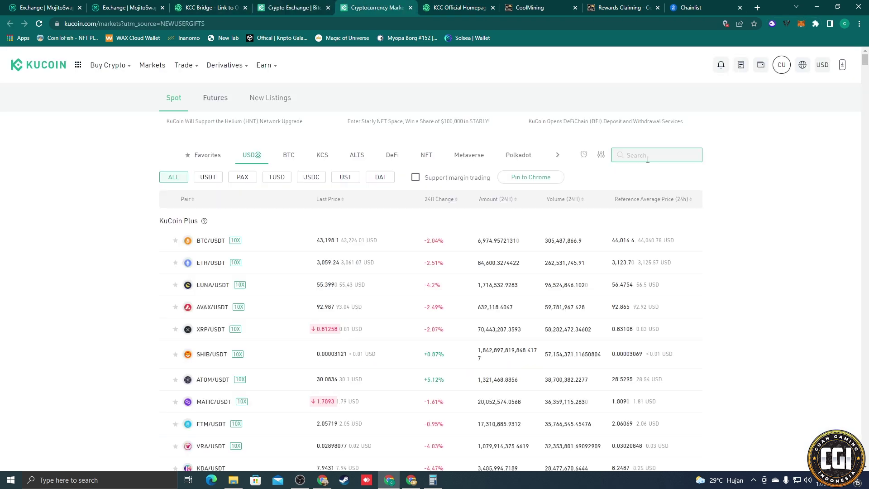
{"action": "type", "text": "KCS"}
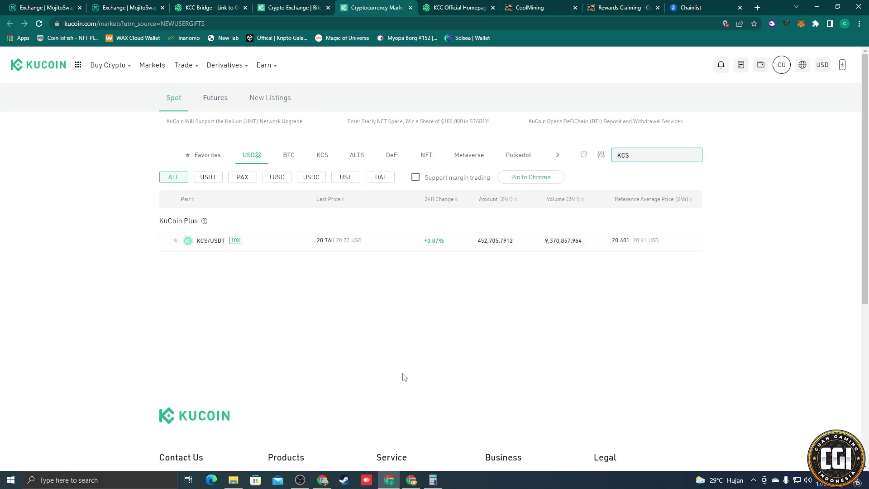
Multiply 4,005 by 20,76 in the Calculator to get the transfer's USD value, then return to the browser
{"action": "left_click", "coordinate": [433, 479]}
{"action": "left_click", "coordinate": [591, 293]}
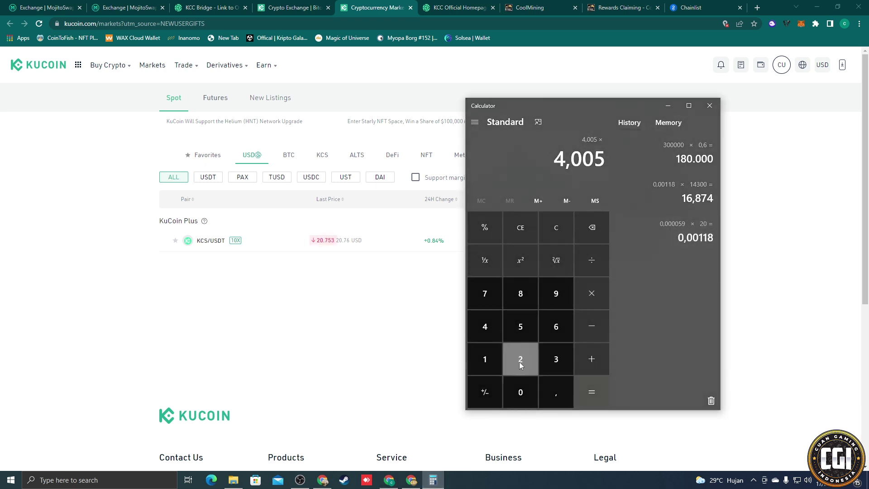
{"action": "left_click", "coordinate": [521, 359]}
{"action": "left_click", "coordinate": [521, 392]}
{"action": "left_click", "coordinate": [555, 392]}
{"action": "left_click", "coordinate": [484, 294]}
{"action": "left_click", "coordinate": [556, 327]}
{"action": "left_click", "coordinate": [591, 392]}
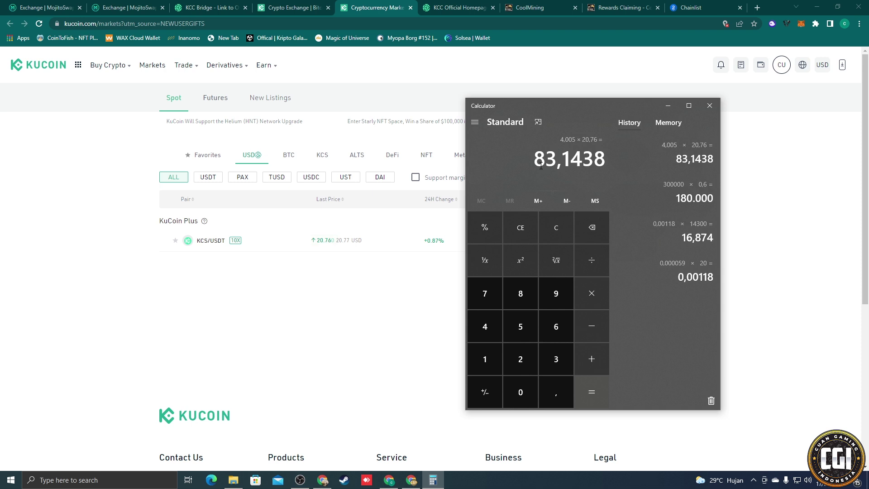
{"action": "left_click", "coordinate": [359, 334]}
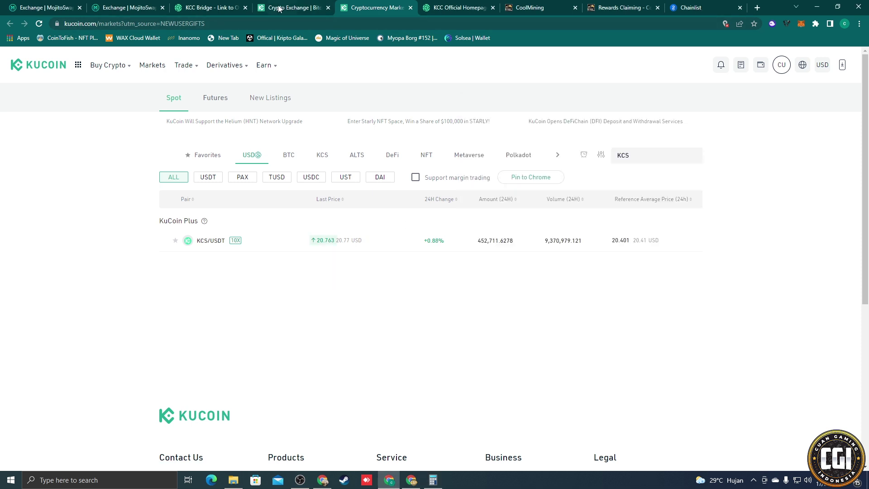
Reopen the KCS deposit page in the KuCoin account and copy its wallet address again
{"action": "left_click", "coordinate": [316, 10]}
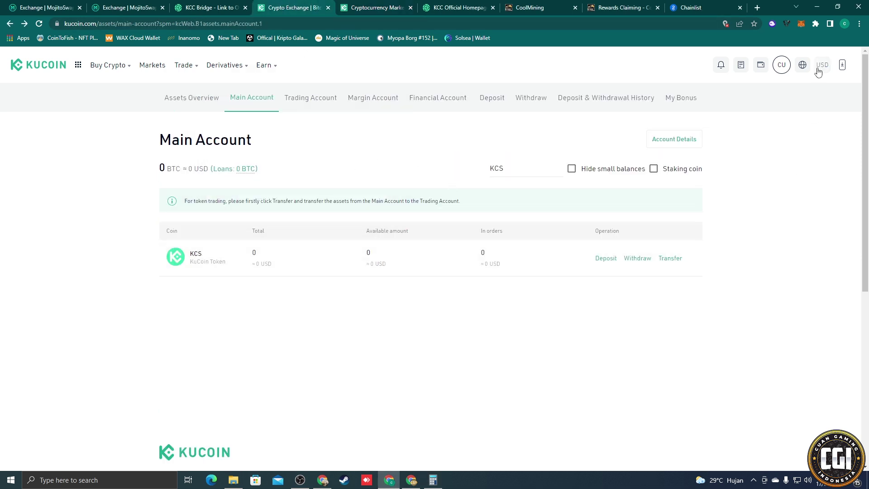
{"action": "left_click", "coordinate": [762, 207]}
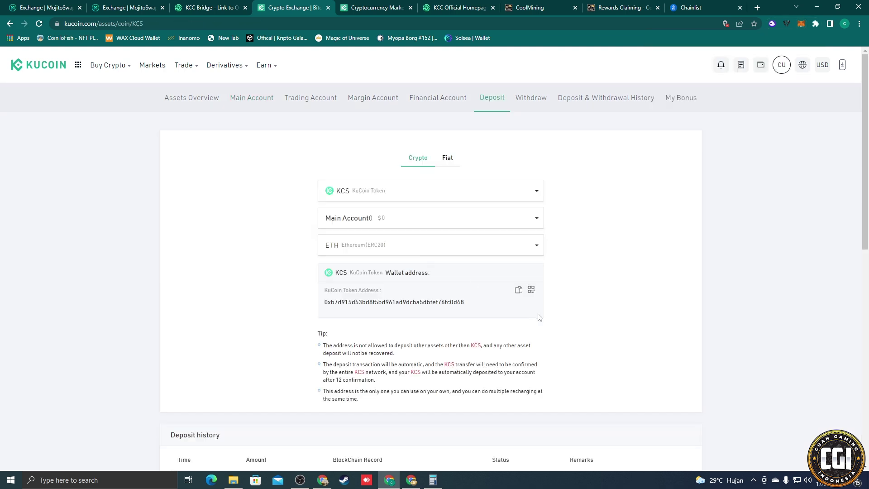
{"action": "left_click", "coordinate": [519, 290]}
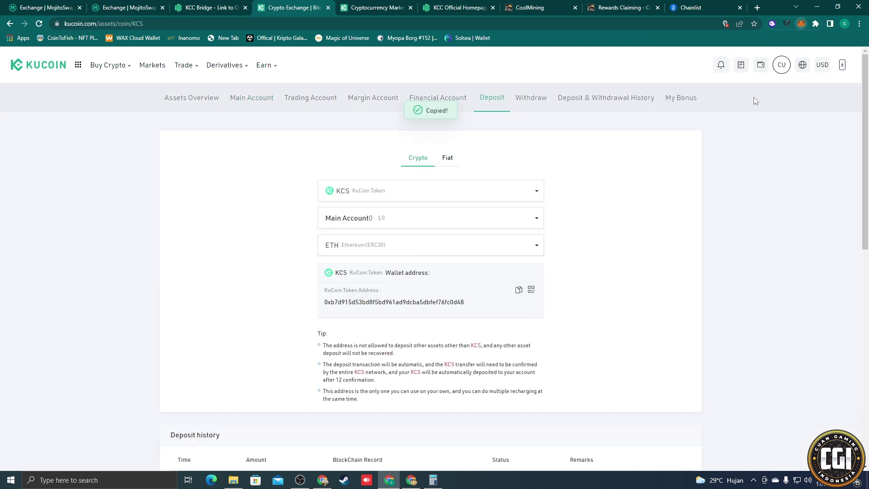
Start a new KCS transfer in MetaMask and paste the KuCoin deposit address as the recipient
{"action": "key", "text": "alt+shift+m"}
{"action": "scroll", "coordinate": [715, 226], "scroll_direction": "down", "scroll_amount": 3}
{"action": "scroll", "coordinate": [724, 221], "scroll_direction": "up", "scroll_amount": 3}
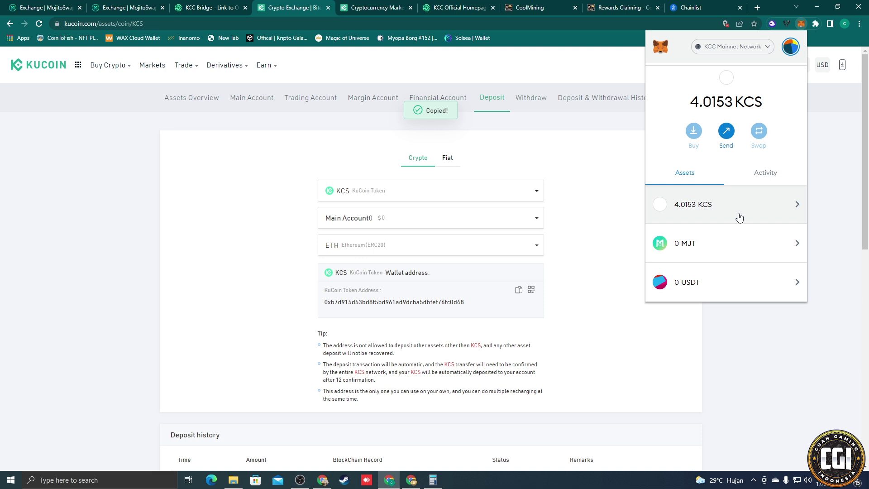
{"action": "left_click", "coordinate": [740, 216]}
{"action": "left_click", "coordinate": [726, 159]}
{"action": "key", "text": "ctrl+v"}
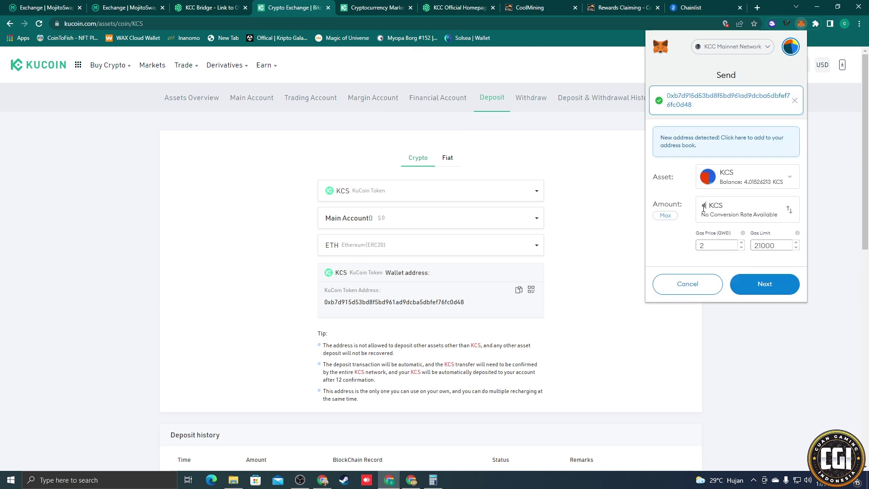
Set the transfer amount to 4,005 KCS, check the gas fee and total, and confirm the transaction
{"action": "left_click", "coordinate": [703, 208]}
{"action": "type", "text": "4,005"}
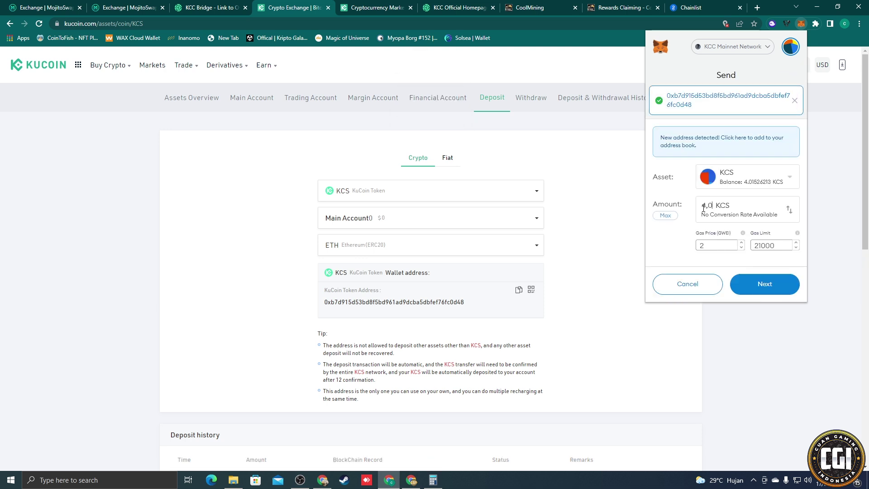
{"action": "left_click", "coordinate": [788, 288]}
{"action": "scroll", "coordinate": [751, 270], "scroll_direction": "down", "scroll_amount": 1}
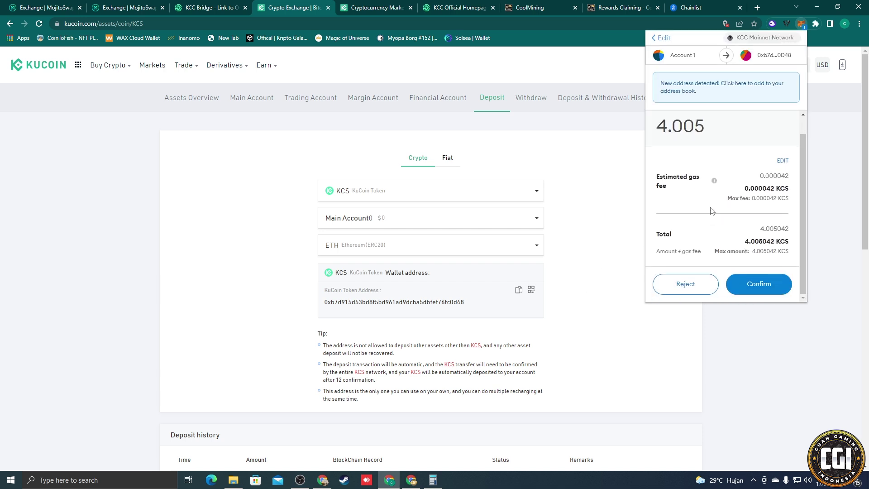
{"action": "left_click", "coordinate": [761, 286]}
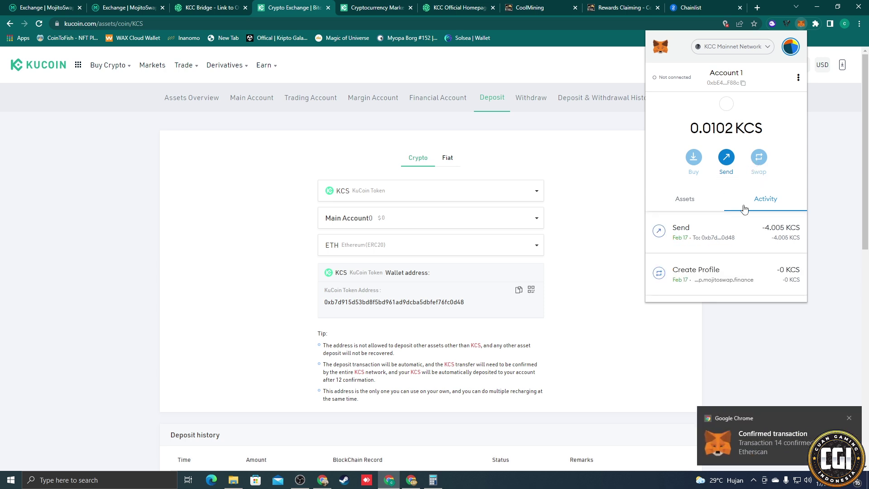
Review the wallet's token assets after the transfer, then look at the deposit history on KuCoin's KCS page
{"action": "left_click", "coordinate": [681, 204]}
{"action": "scroll", "coordinate": [734, 244], "scroll_direction": "down", "scroll_amount": 3}
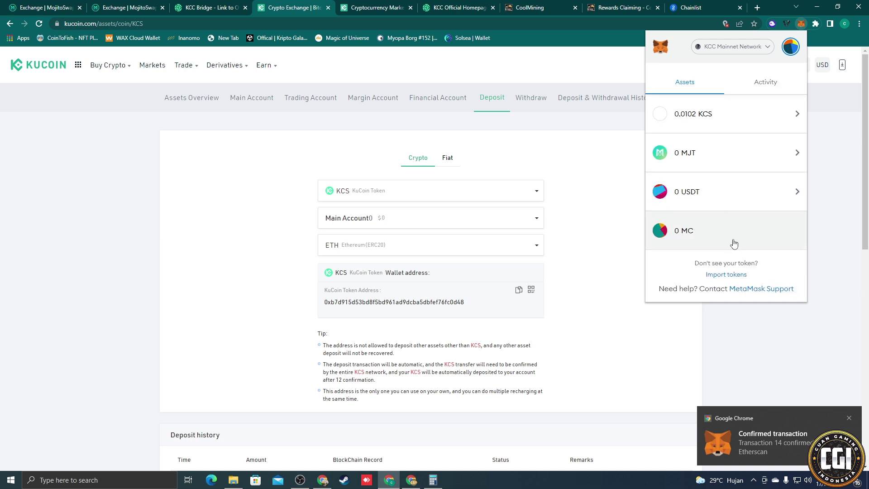
{"action": "scroll", "coordinate": [734, 244], "scroll_direction": "up", "scroll_amount": 3}
{"action": "left_click", "coordinate": [590, 275]}
{"action": "scroll", "coordinate": [590, 276], "scroll_direction": "down", "scroll_amount": 2}
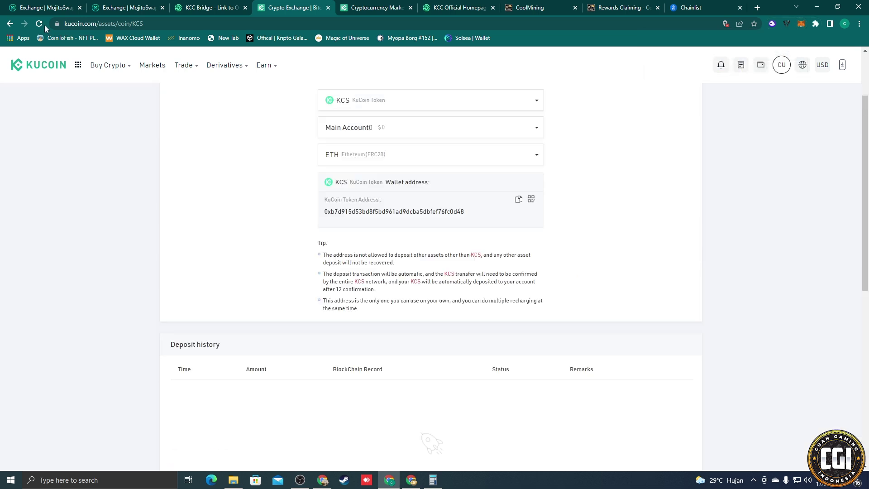
Reload the KCS deposit page on KuCoin and revisit the MojitoSwap COOHA Launchpad page and the CoolMining website
{"action": "left_click", "coordinate": [44, 26]}
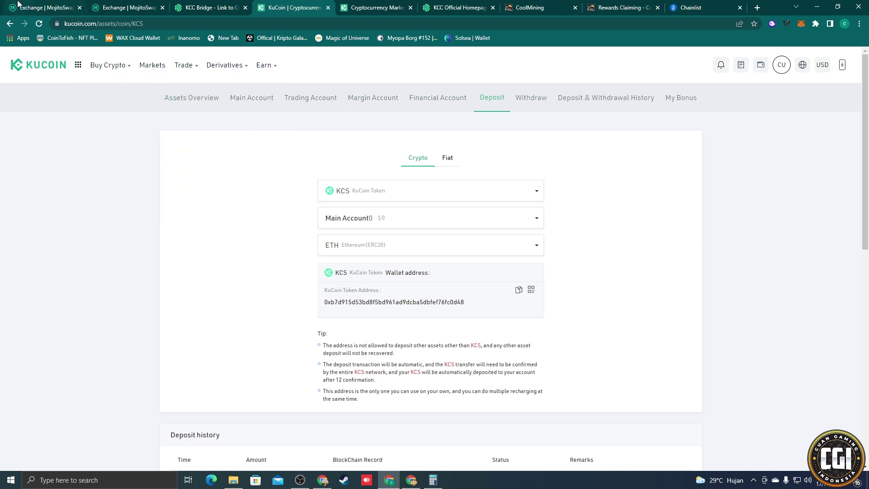
{"action": "left_click", "coordinate": [54, 8]}
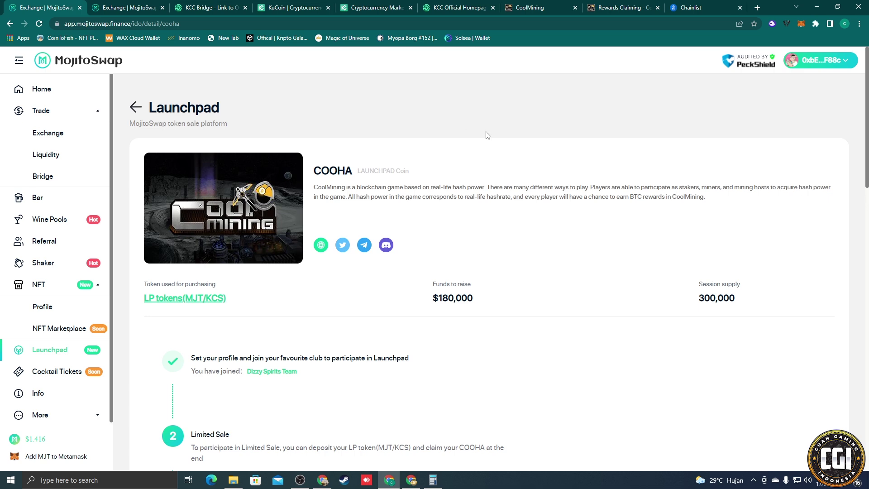
{"action": "left_click", "coordinate": [530, 8]}
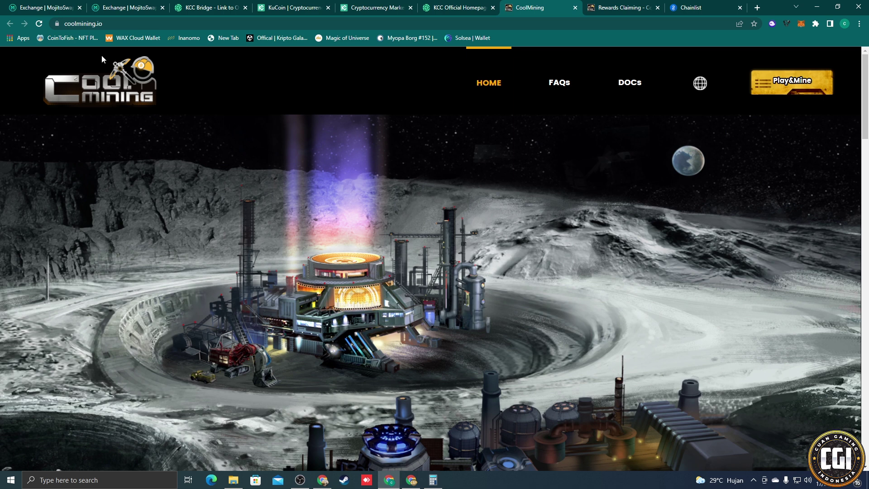
{"action": "left_click", "coordinate": [43, 5]}
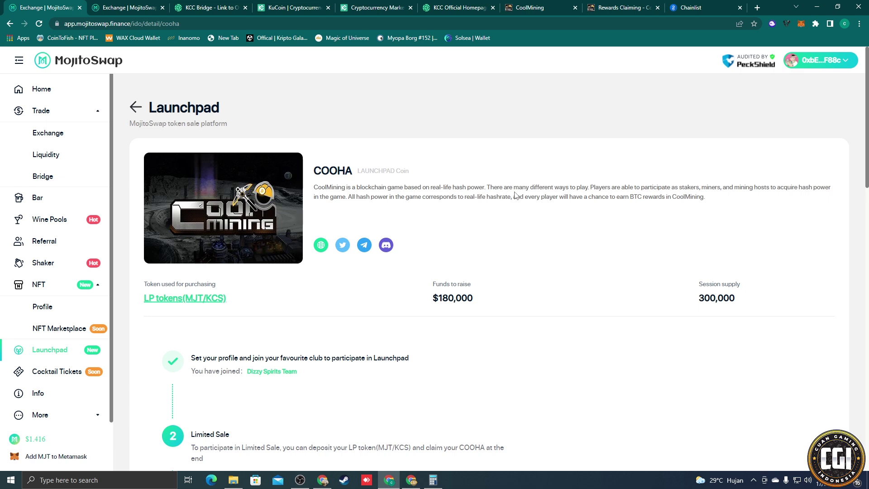
Open MojitoSwap's official Twitter and Telegram pages from the site's additional links, returning to the Launchpad page
{"action": "left_click", "coordinate": [84, 414]}
{"action": "scroll", "coordinate": [72, 316], "scroll_direction": "down", "scroll_amount": 6}
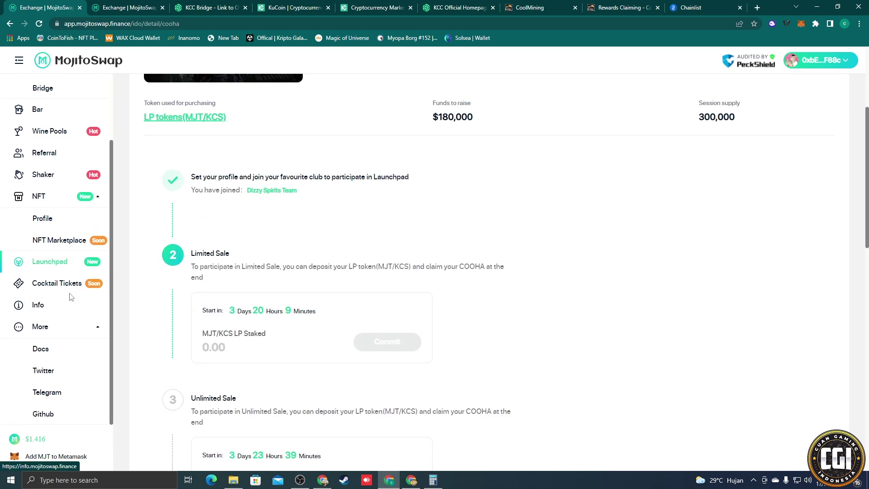
{"action": "left_click", "coordinate": [43, 370]}
{"action": "left_click", "coordinate": [46, 8]}
{"action": "left_click", "coordinate": [49, 390]}
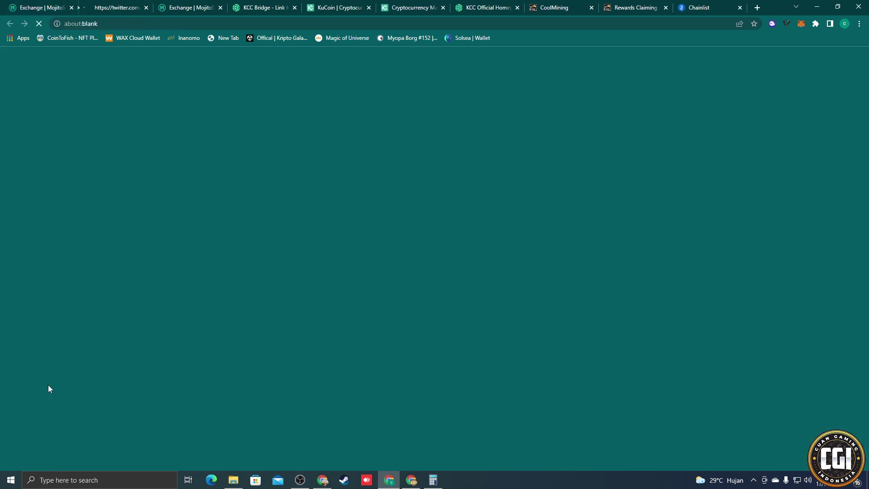
{"action": "left_click", "coordinate": [41, 8]}
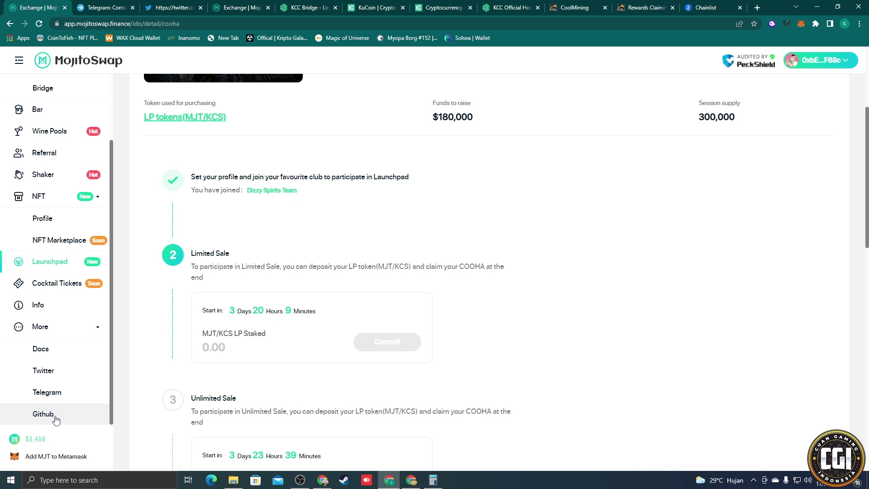
Look over MojitoSwap's Twitter profile and Telegram group page, and return to the beginning of the COOHA Launchpad page
{"action": "left_click", "coordinate": [154, 5]}
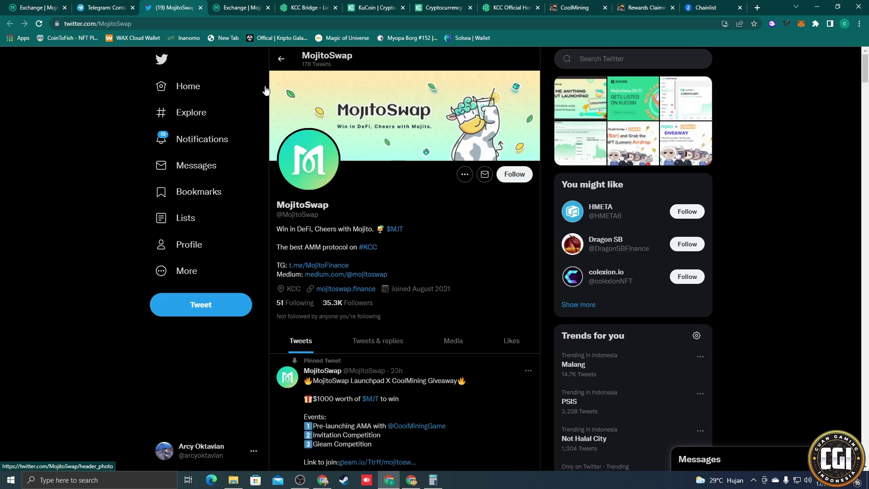
{"action": "left_click", "coordinate": [117, 4]}
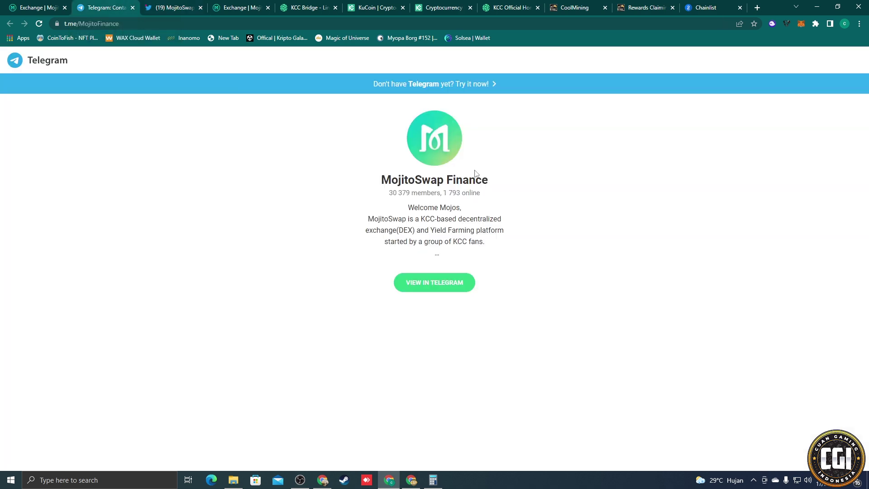
{"action": "key", "text": "ctrl+shift+Tab"}
{"action": "scroll", "coordinate": [353, 231], "scroll_direction": "up", "scroll_amount": 4}
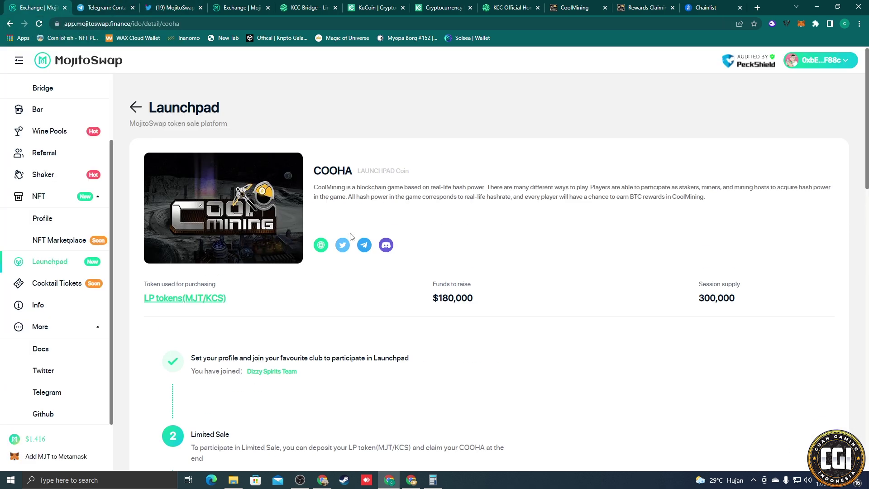
{"action": "scroll", "coordinate": [27, 240], "scroll_direction": "up", "scroll_amount": 2}
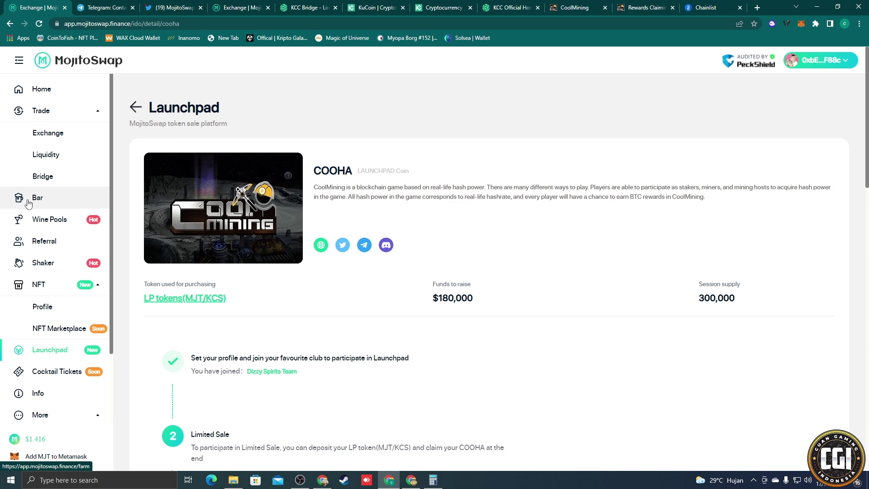